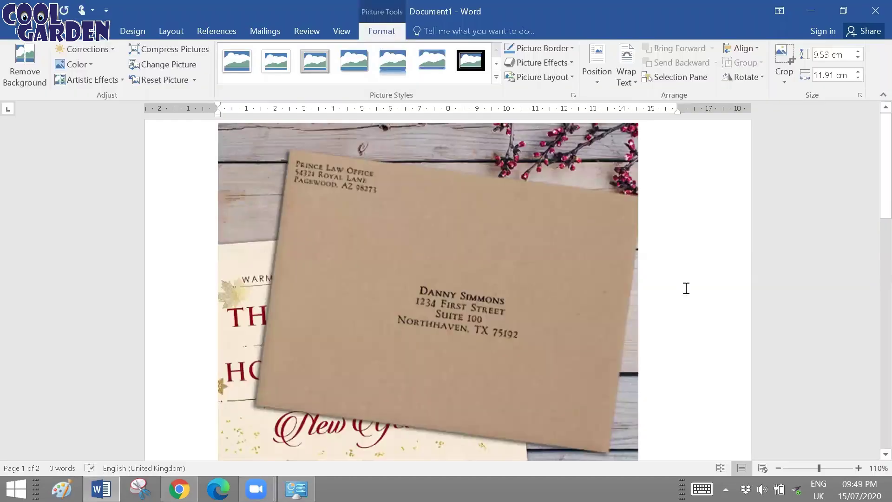
Deselect and then reselect the sample envelope picture
left_click(686, 288)
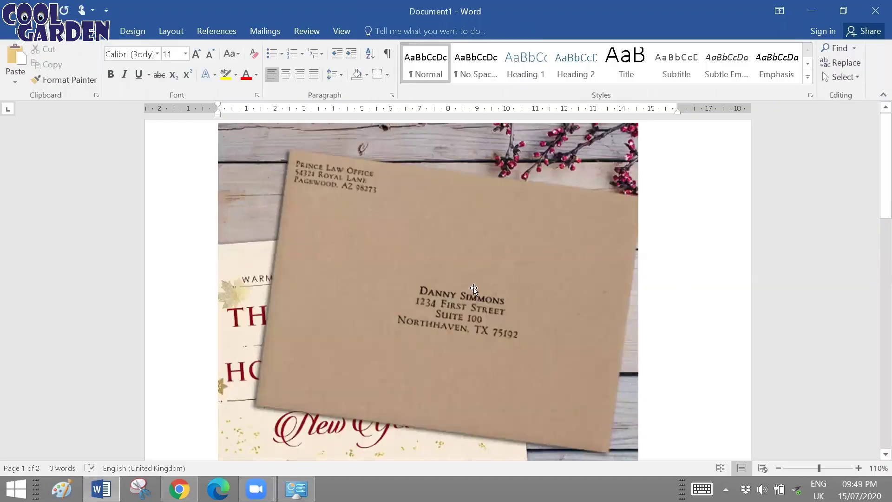
left_click(596, 301)
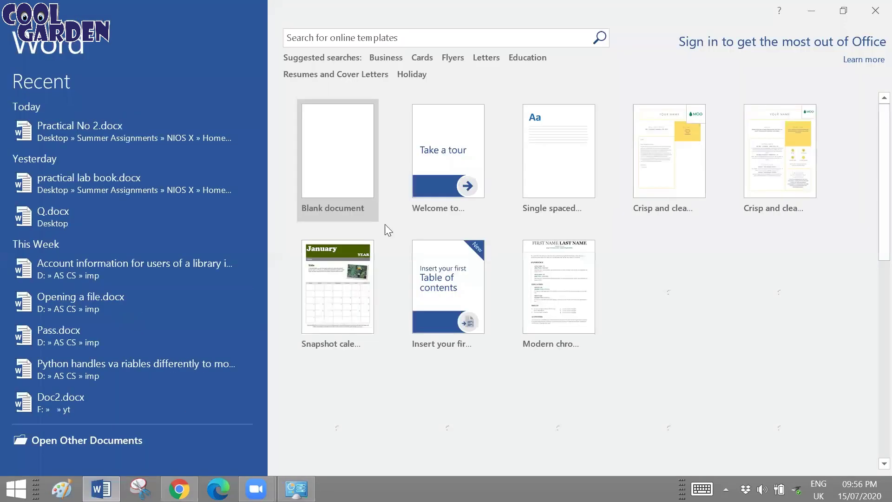
Create a blank document and show the Start Mail Merge options on the Mailings ribbon
left_click(361, 164)
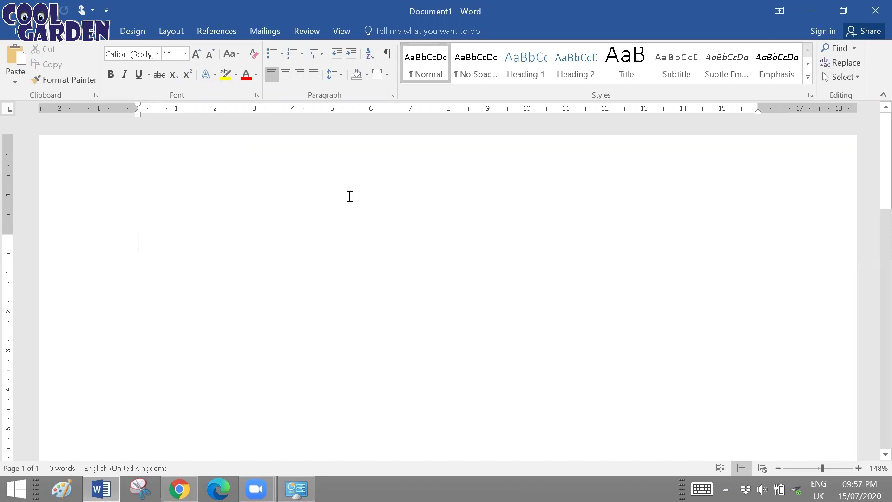
left_click(264, 31)
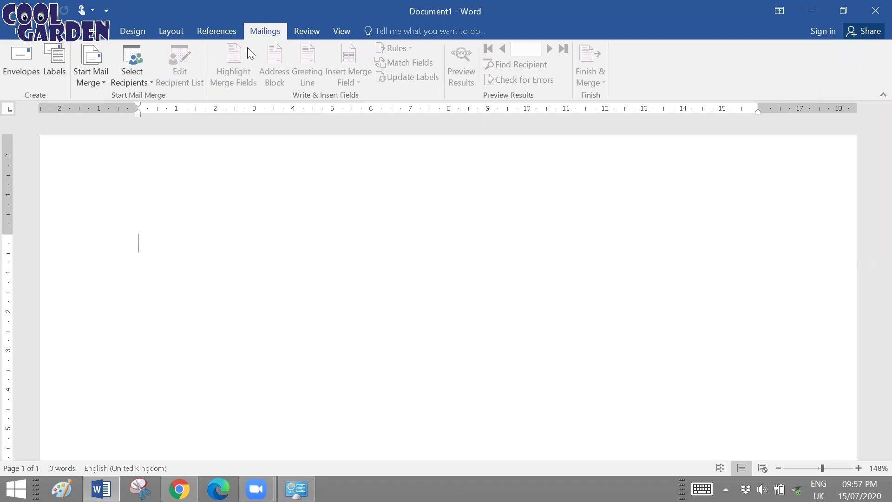
left_click(88, 84)
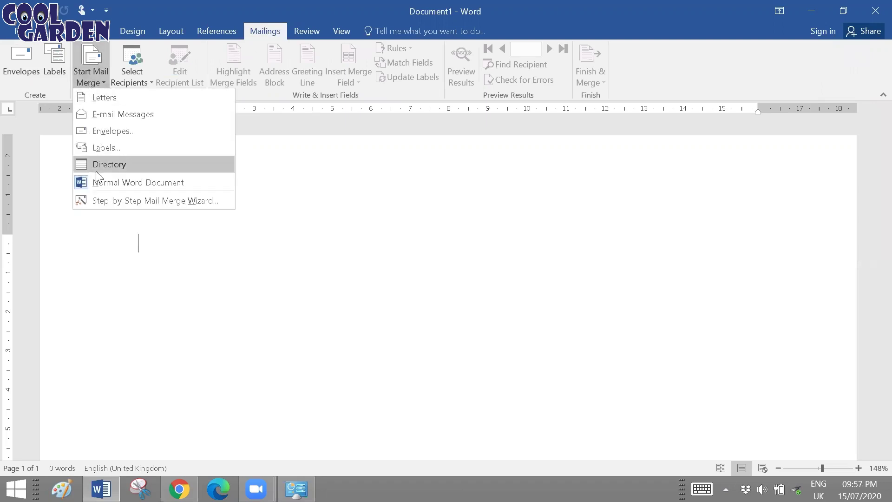
Launch the Step-by-Step Mail Merge Wizard, pick Envelopes, and advance to Starting document
left_click(105, 202)
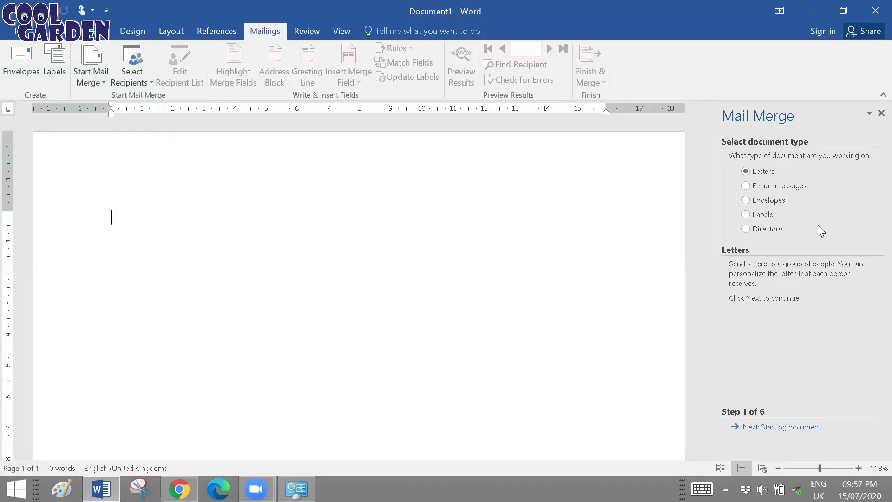
left_click(767, 202)
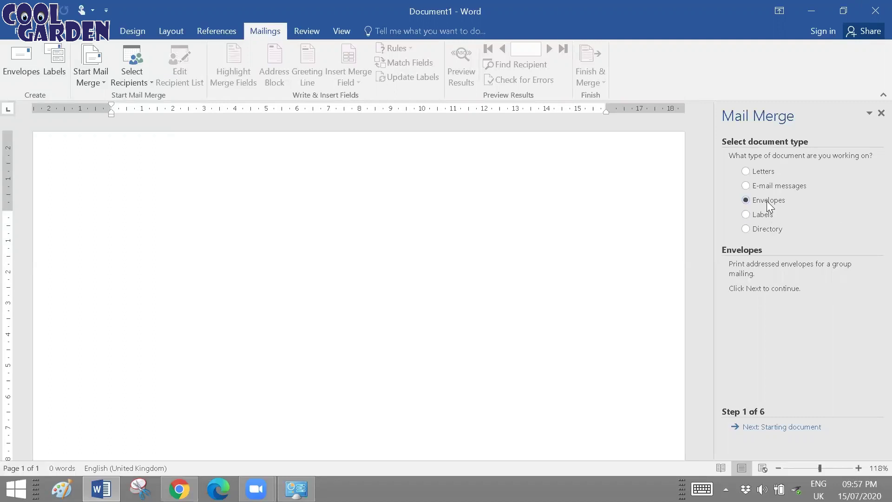
left_click(752, 427)
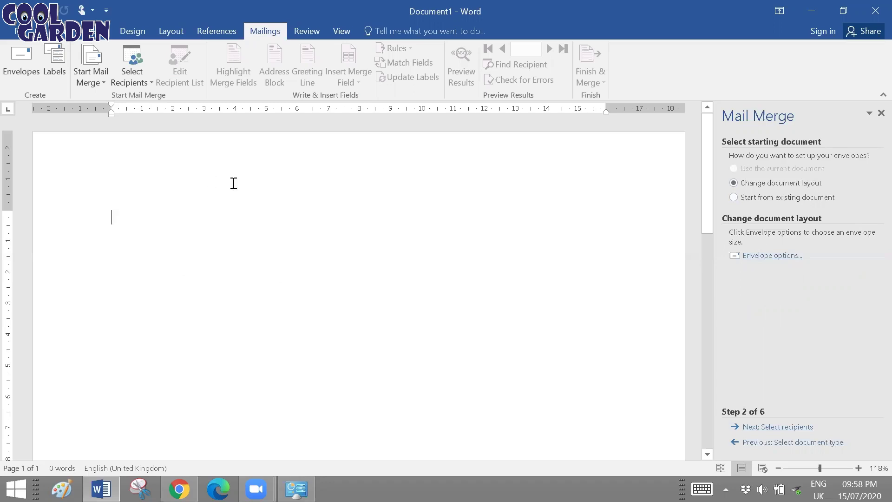
Lay out the document as a Size 14 (5 x 11 1/2 in) envelope through Envelope options
left_click(775, 200)
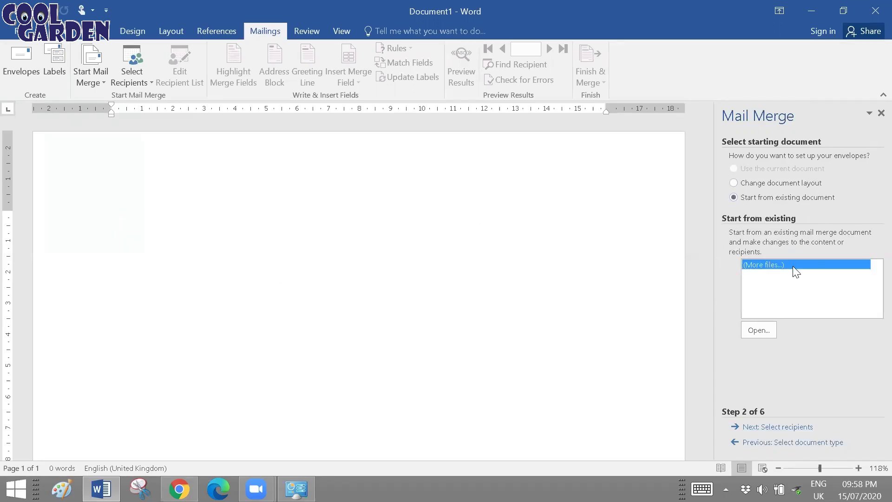
left_click(734, 183)
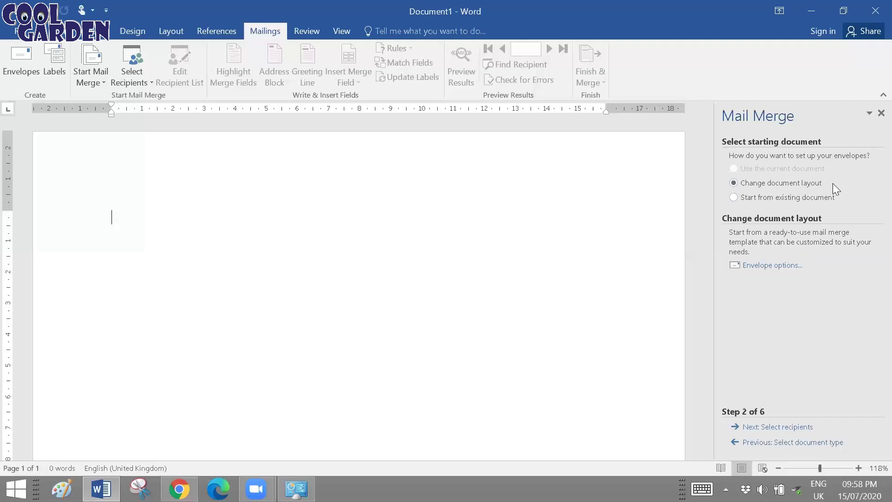
left_click(768, 267)
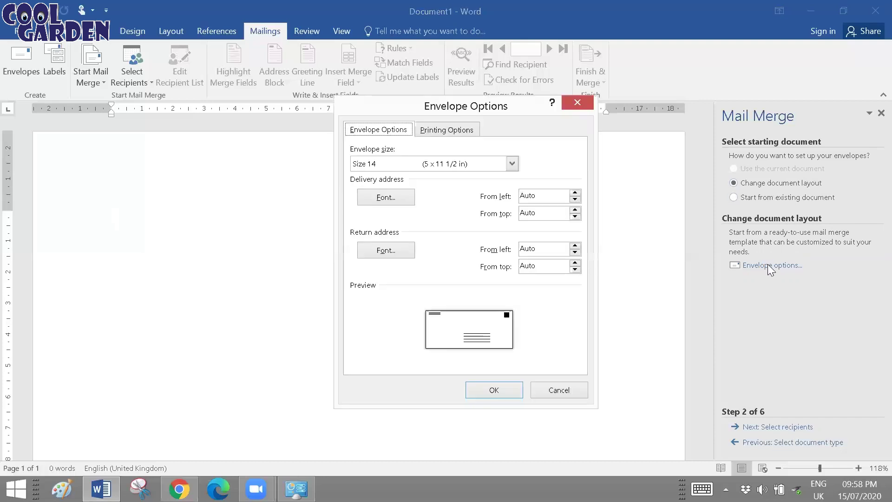
left_click(512, 163)
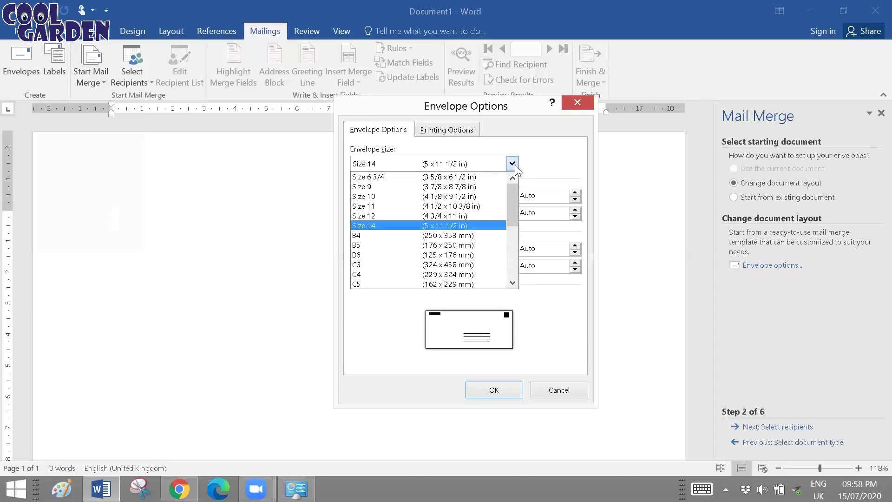
left_click(544, 154)
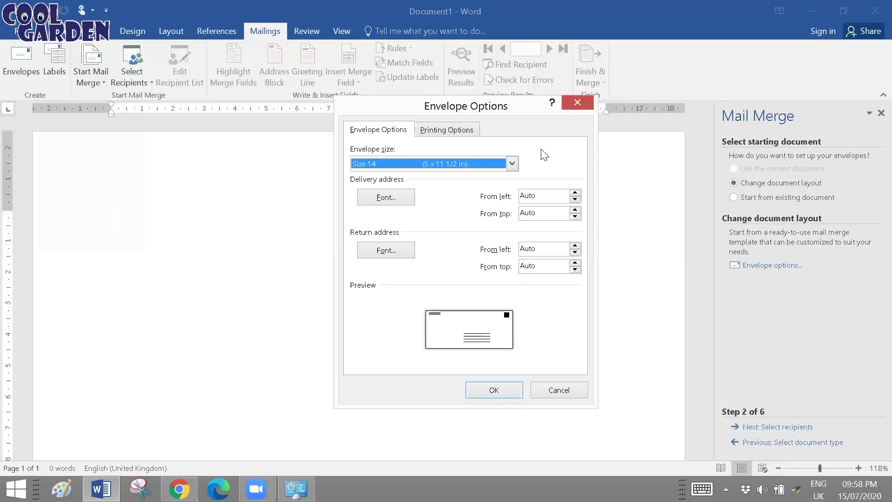
left_click(512, 164)
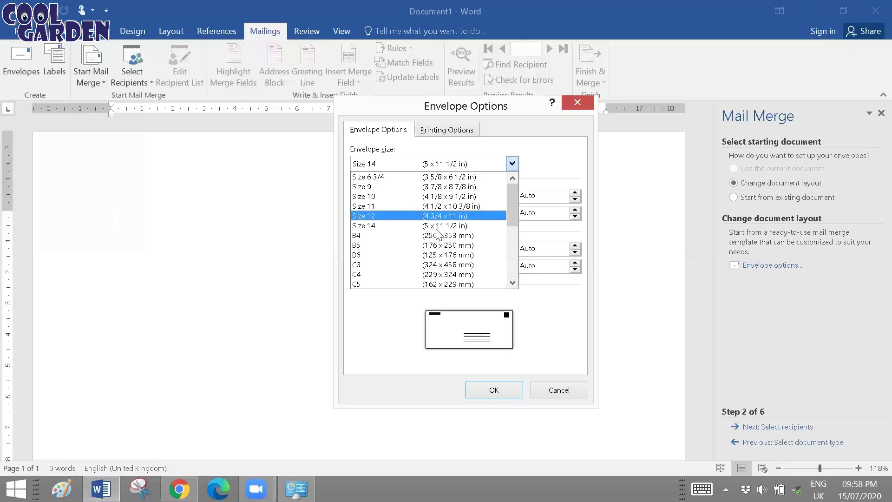
left_click(437, 226)
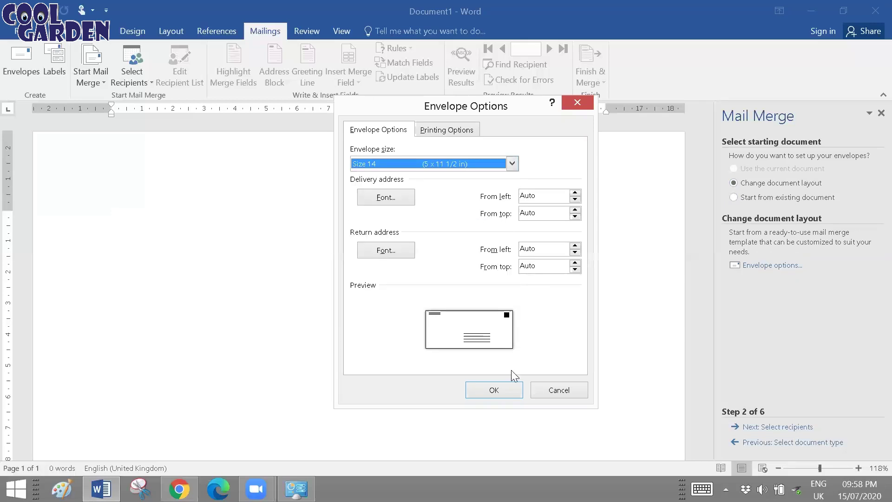
left_click(501, 387)
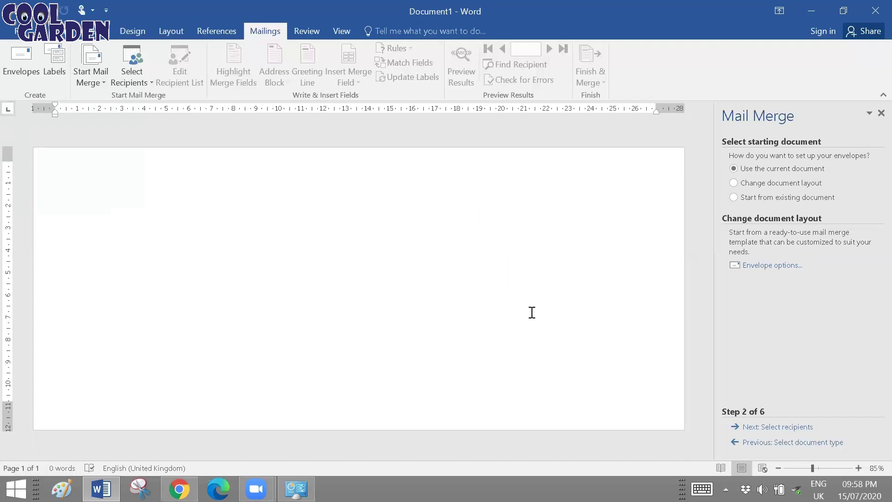
At recipient selection, weigh Outlook contacts and a new list, then choose Use an existing list
left_click(754, 428)
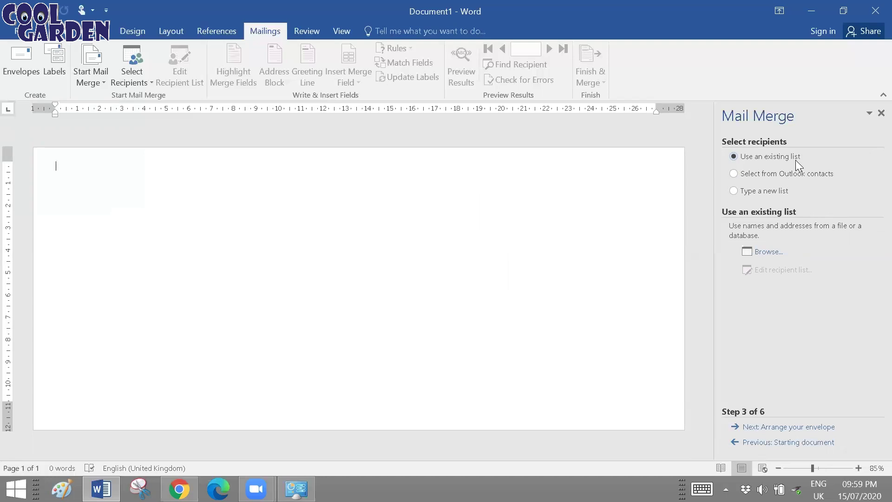
left_click(762, 173)
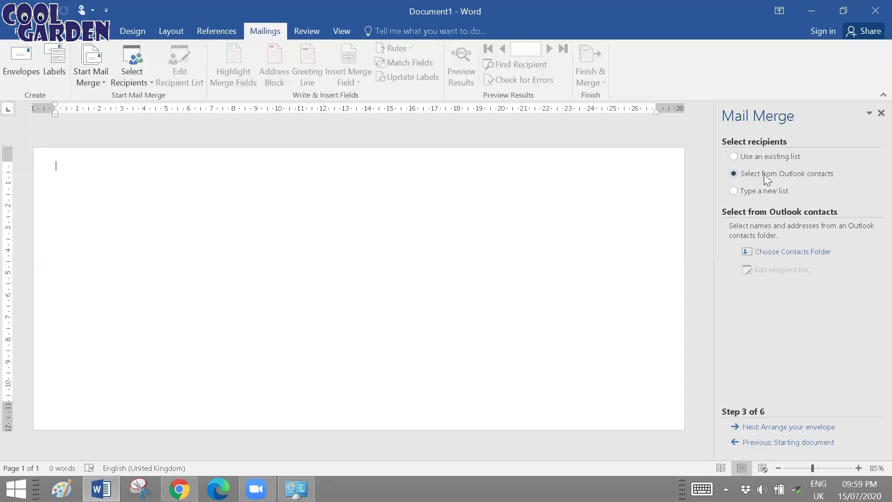
left_click(751, 192)
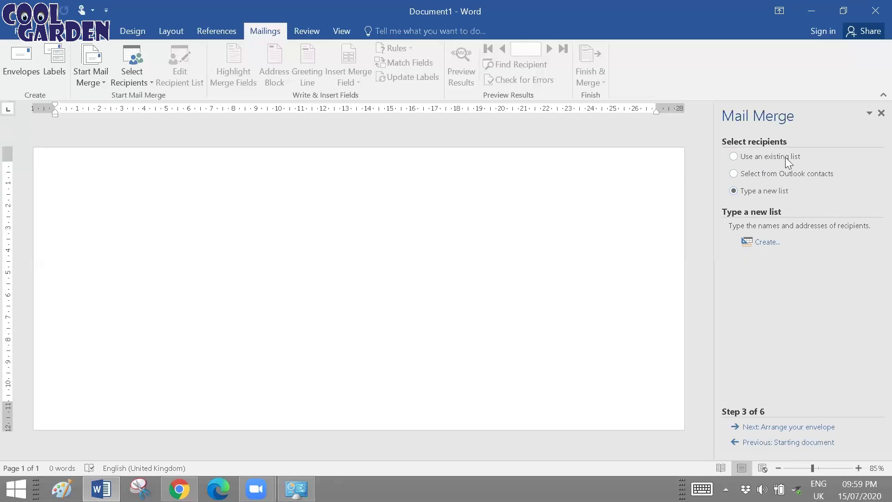
left_click(739, 156)
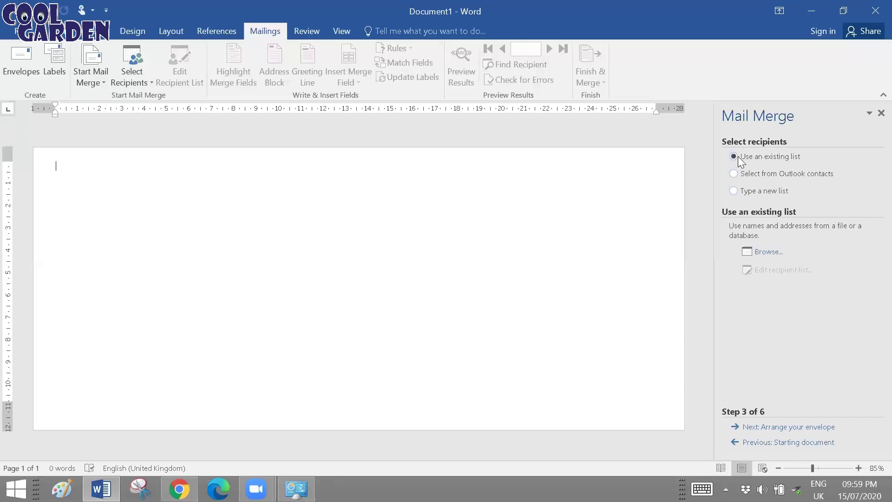
left_click(769, 252)
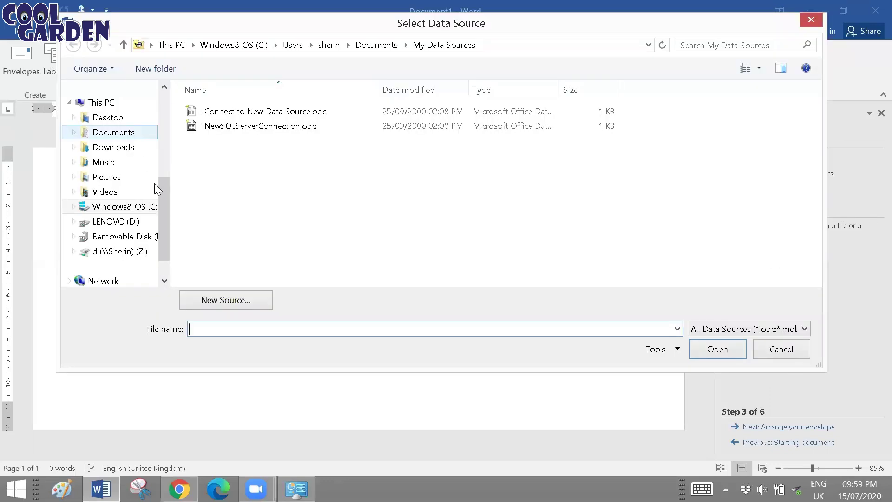
Open Datasource.csv from F:\NIOS X\Practicals Data\Word Files\Mail Merging as the recipient list
scroll(165, 178, "up", 5)
left_click(105, 136)
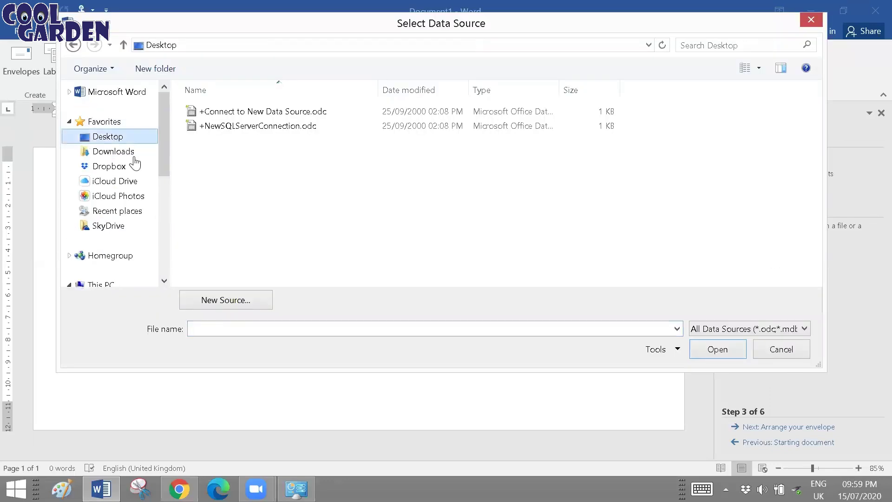
left_click_drag(166, 165, 164, 253)
left_click(122, 236)
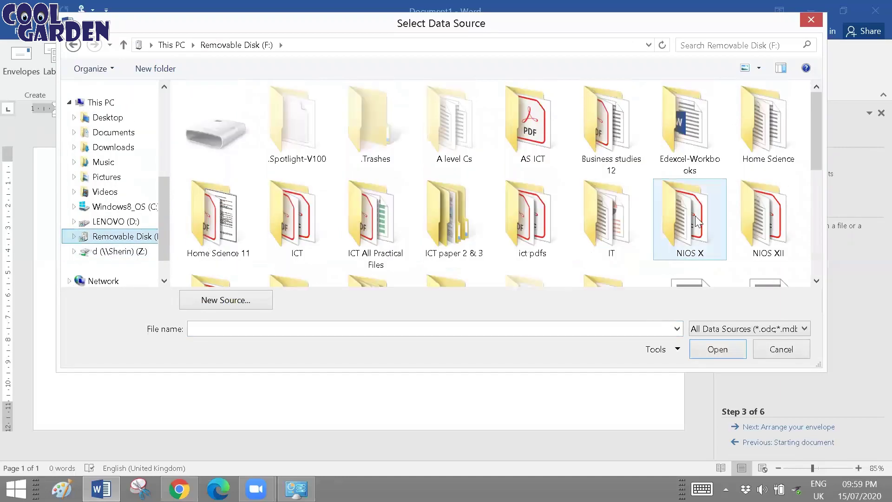
double_click(690, 235)
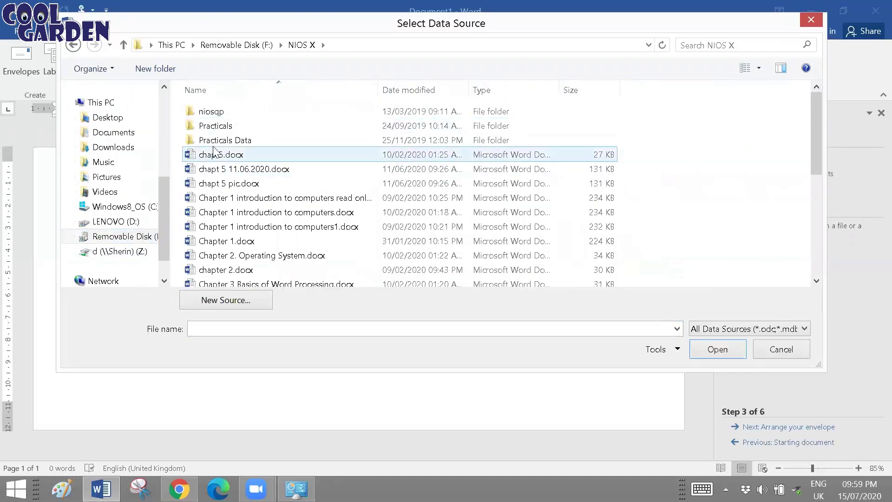
double_click(214, 141)
double_click(243, 154)
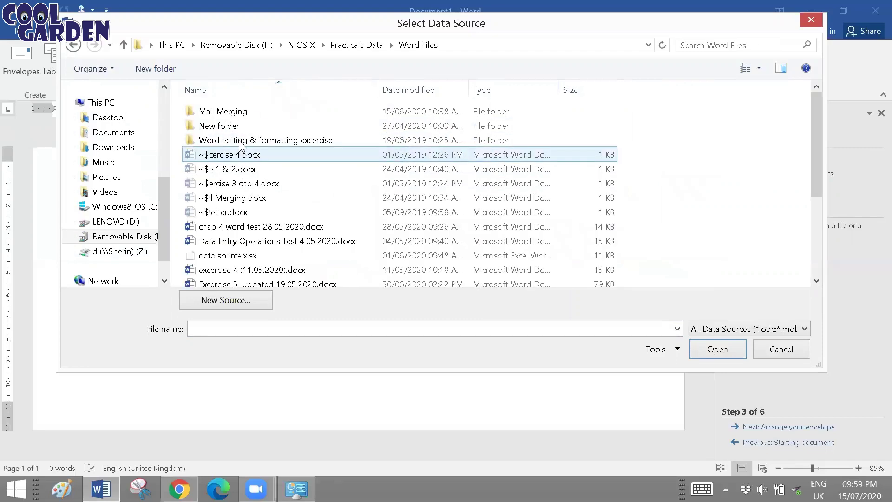
double_click(239, 113)
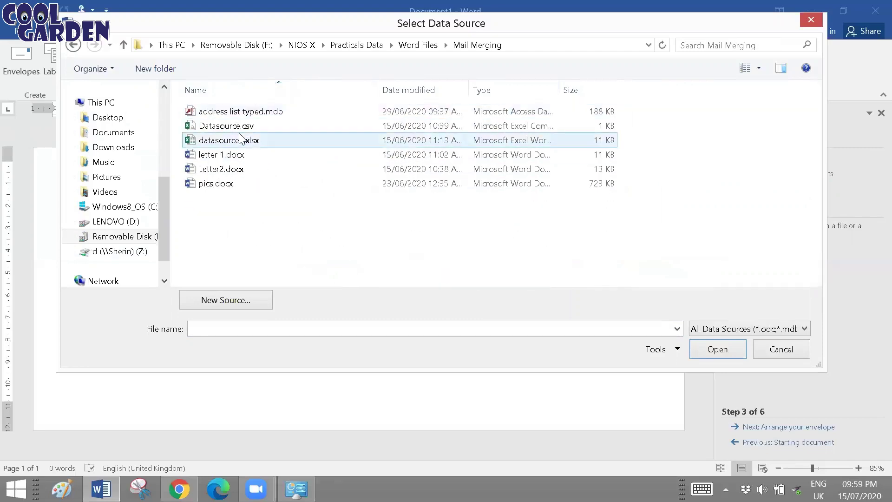
left_click(241, 129)
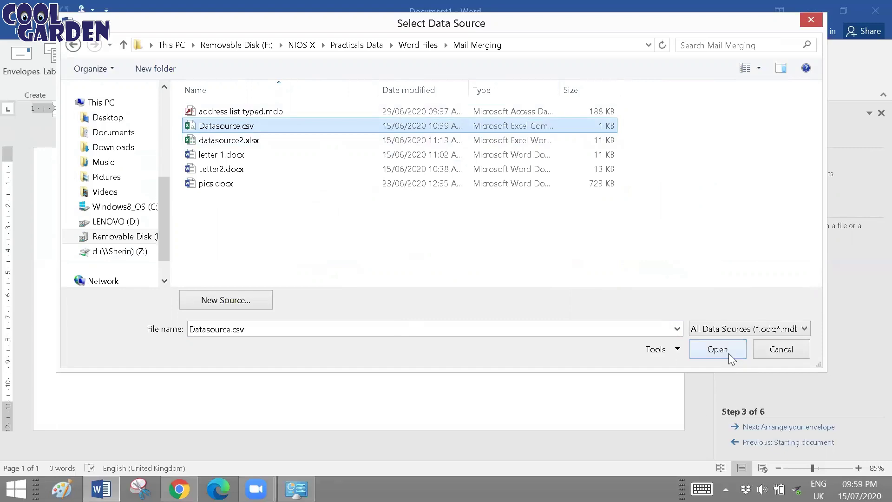
left_click(718, 351)
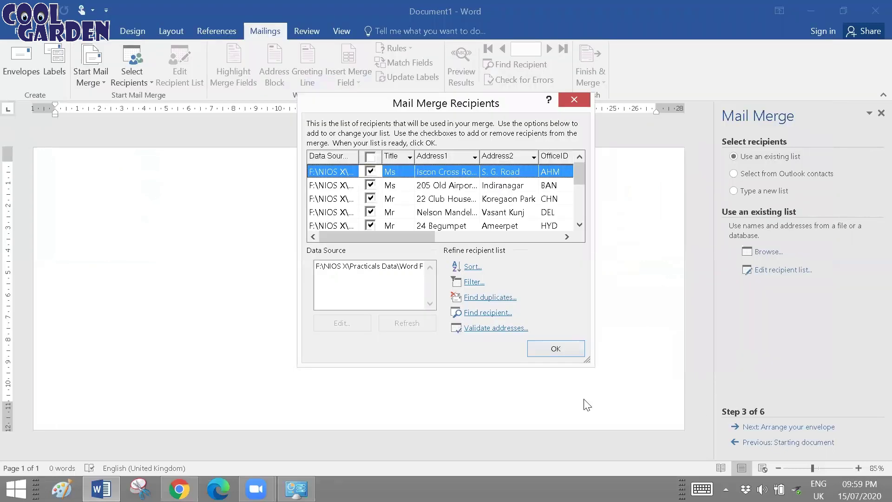
Enlarge the Mail Merge Recipients list to review all ten recipients, then accept it
left_click_drag(593, 363, 806, 428)
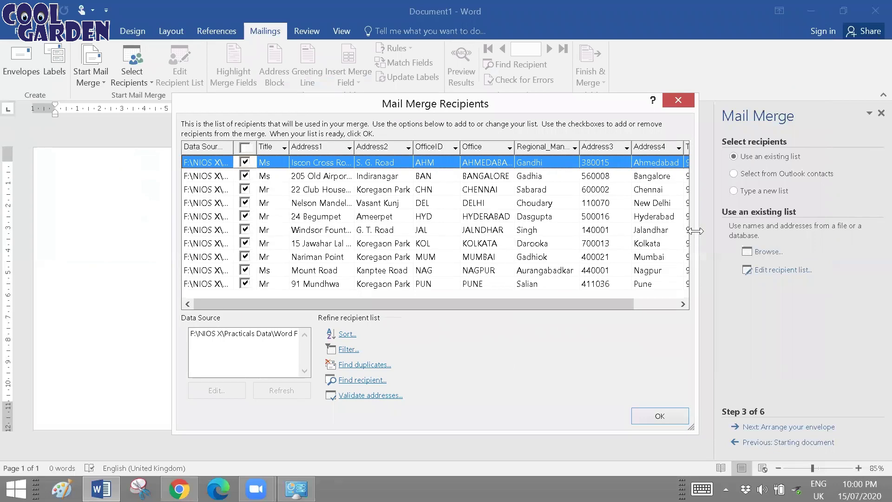
left_click_drag(694, 232, 796, 233)
left_click_drag(461, 107, 388, 104)
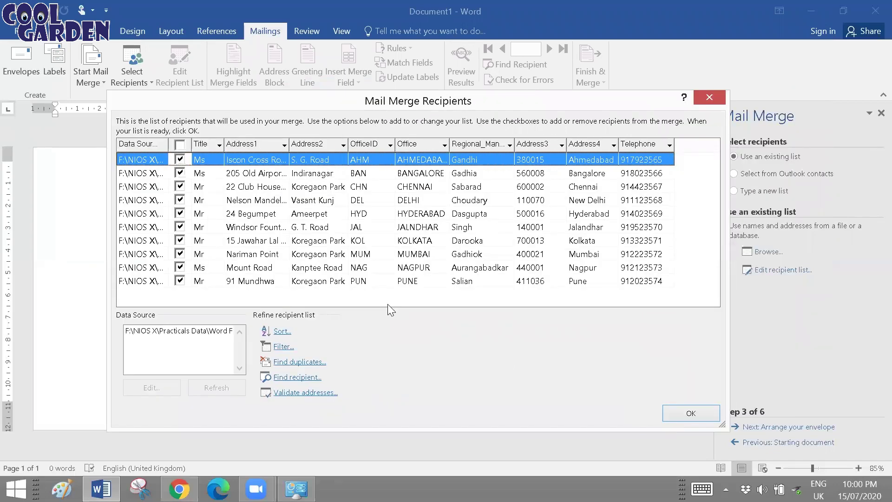
left_click(687, 415)
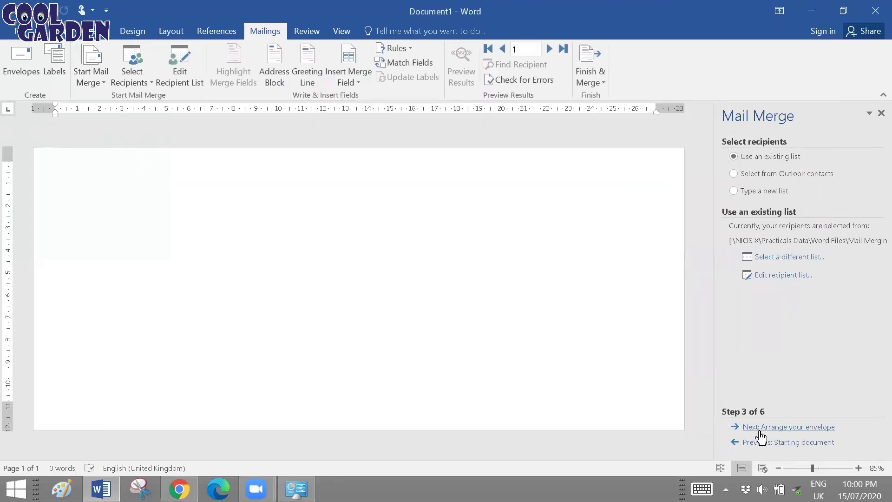
At Arrange your envelope, type "To," and a new line in the delivery address area
left_click(760, 428)
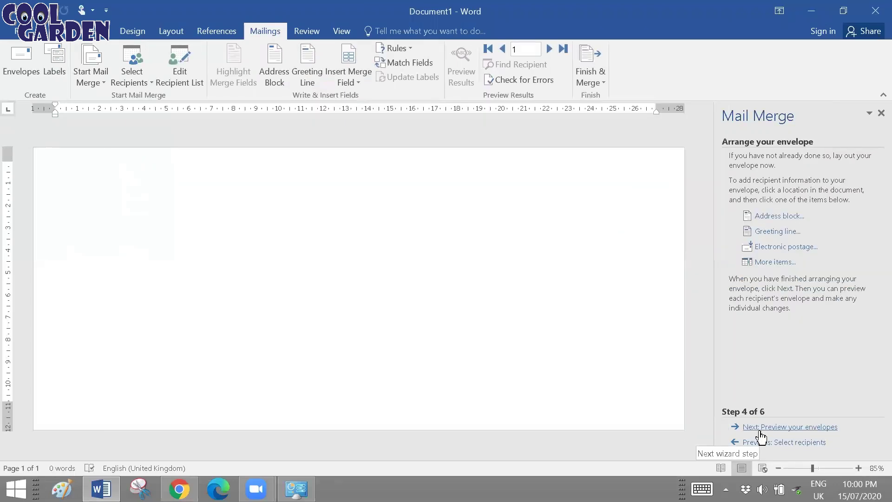
left_click(369, 330)
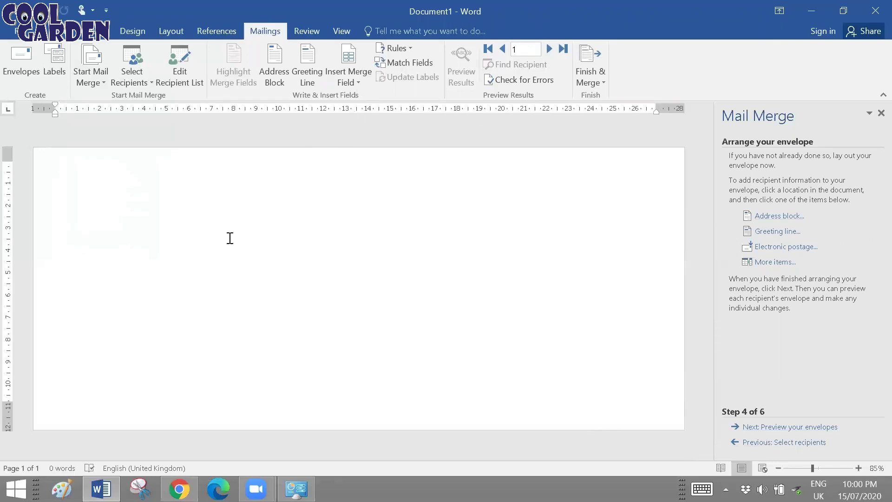
left_click(360, 360)
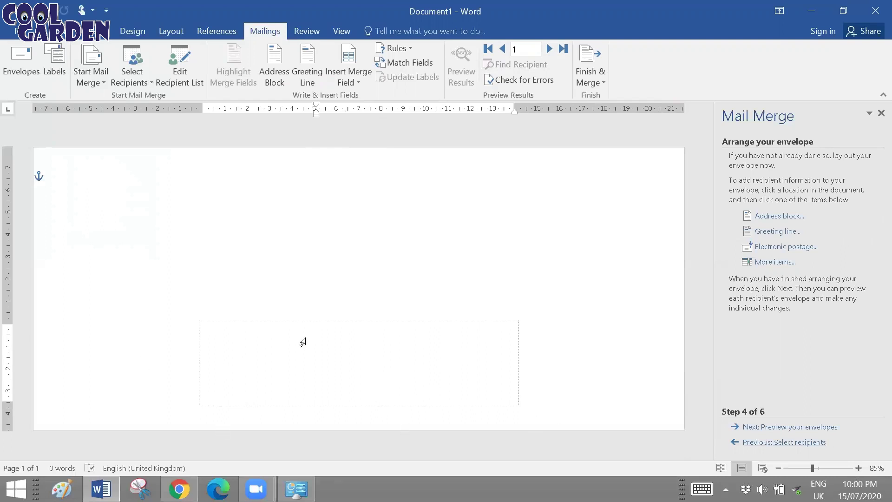
type("To,")
key("Return")
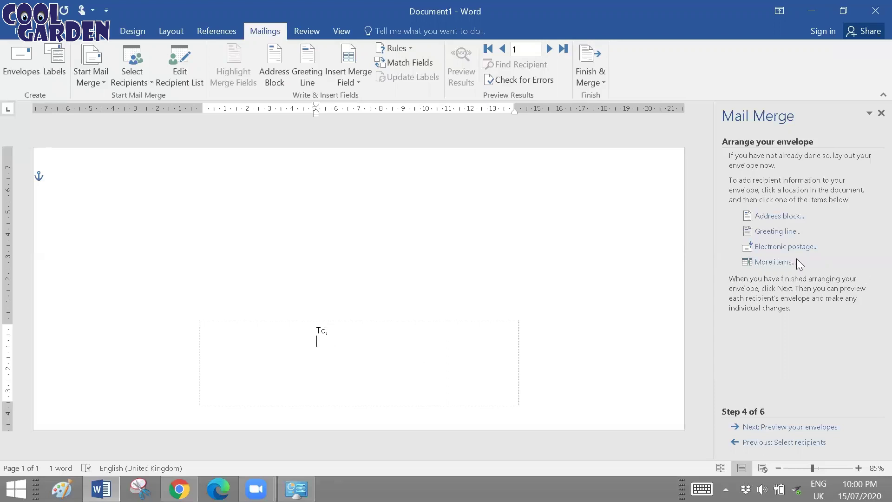
left_click(775, 262)
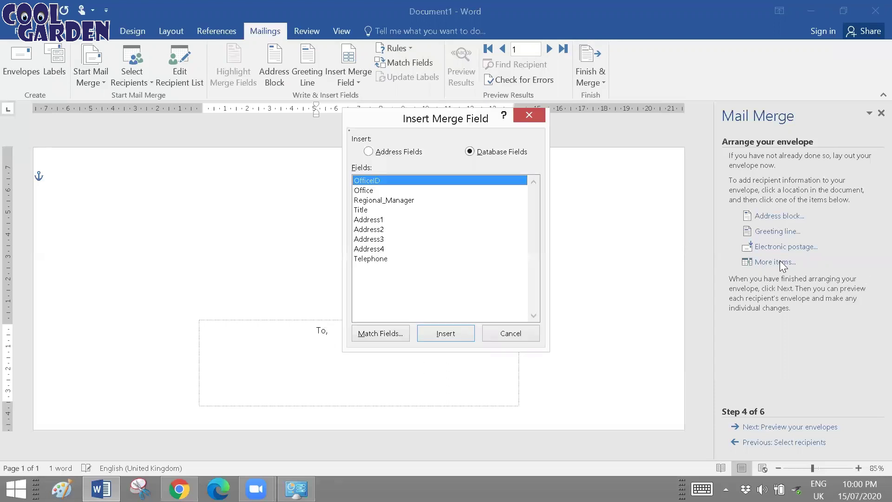
Insert the Title, Regional_Manager and Address1–Address4 merge fields from the Insert Merge Field dialog
double_click(370, 211)
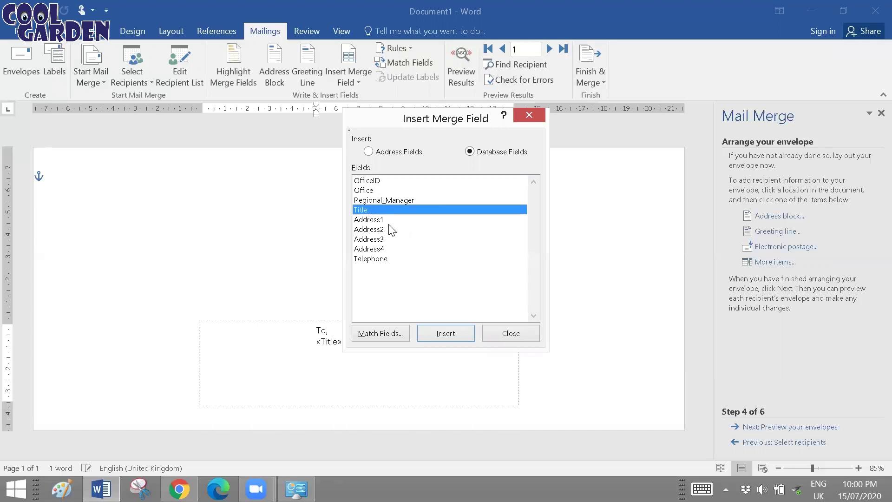
left_click(386, 201)
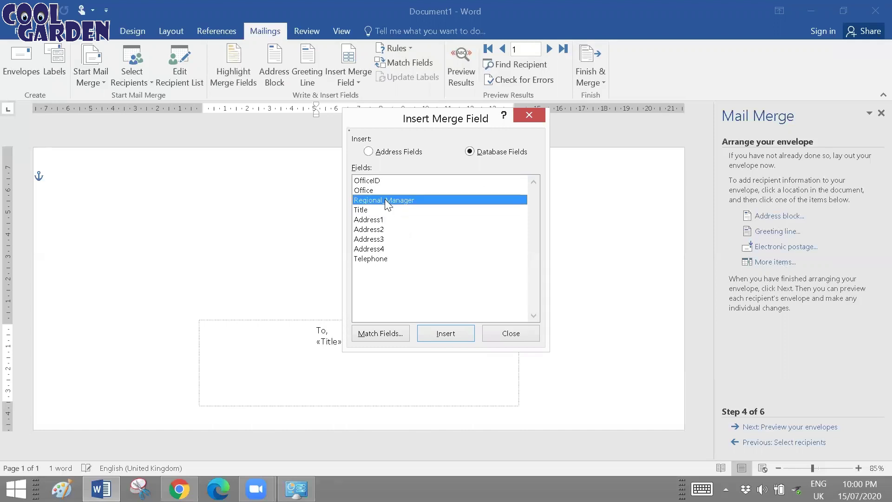
left_click_drag(408, 120, 445, 62)
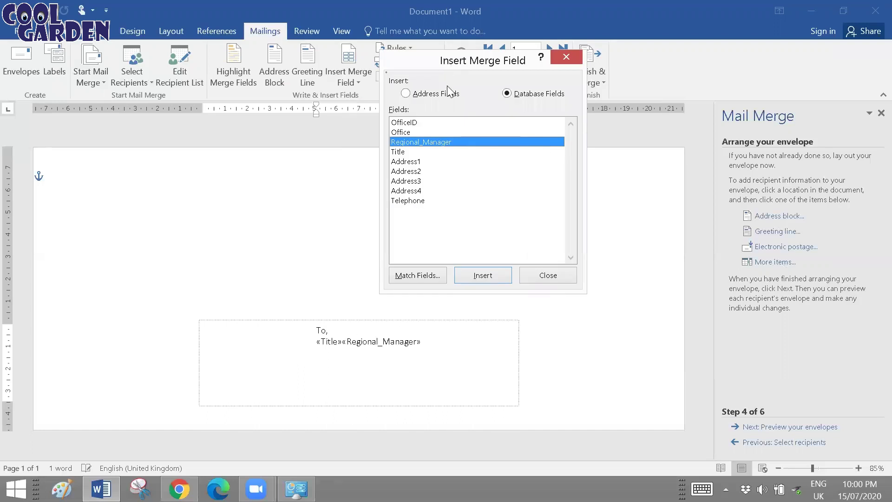
double_click(415, 161)
left_click(420, 172)
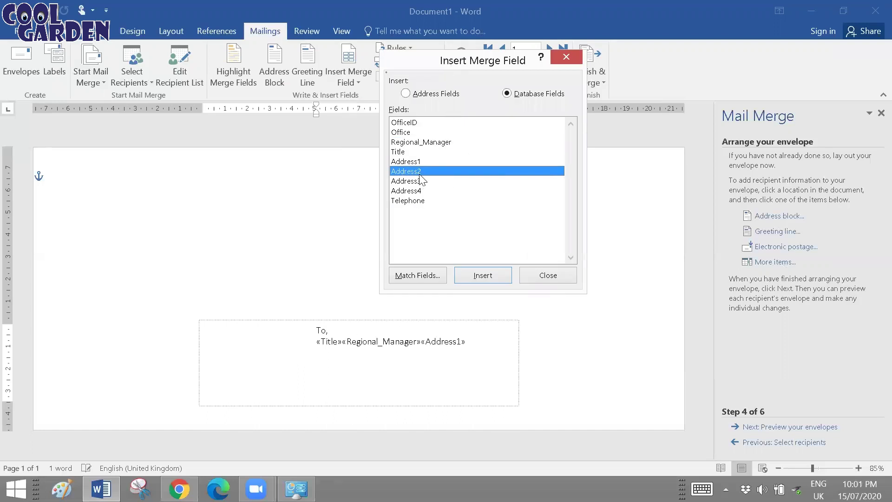
double_click(421, 181)
double_click(427, 190)
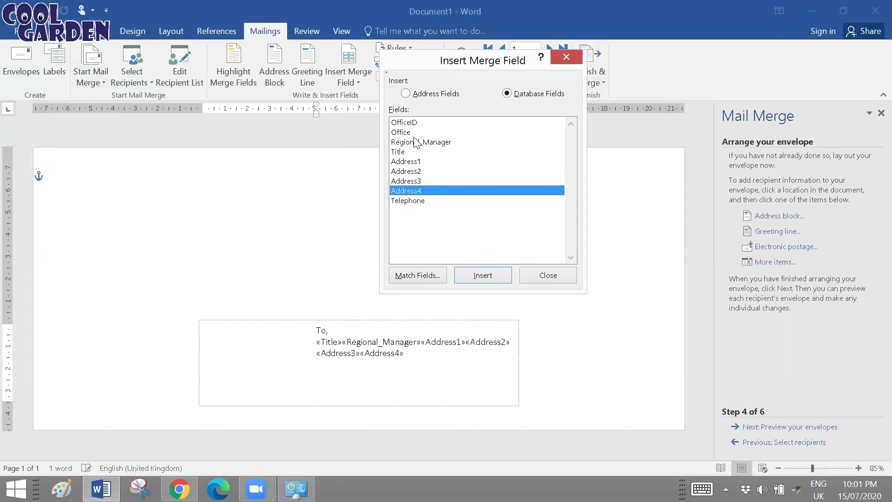
left_click(548, 275)
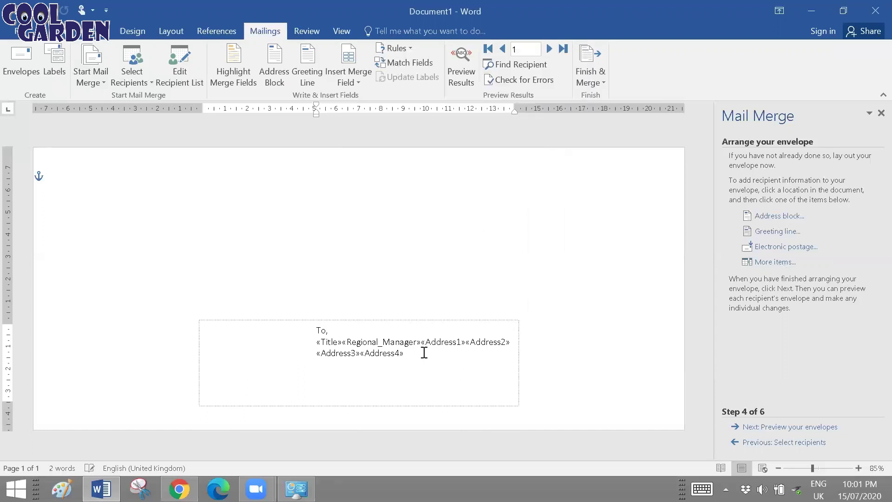
Delete the run-together line of merge fields so only "To," remains
triple_click(314, 343)
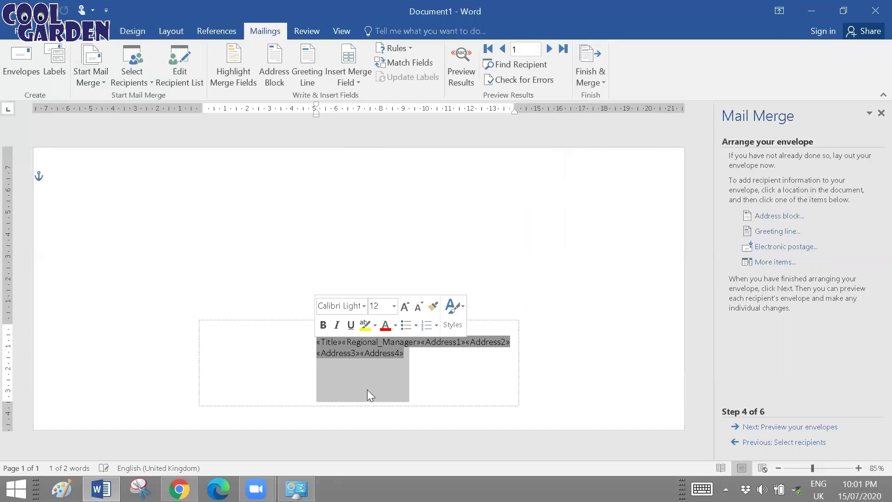
key("Delete")
left_click(342, 342)
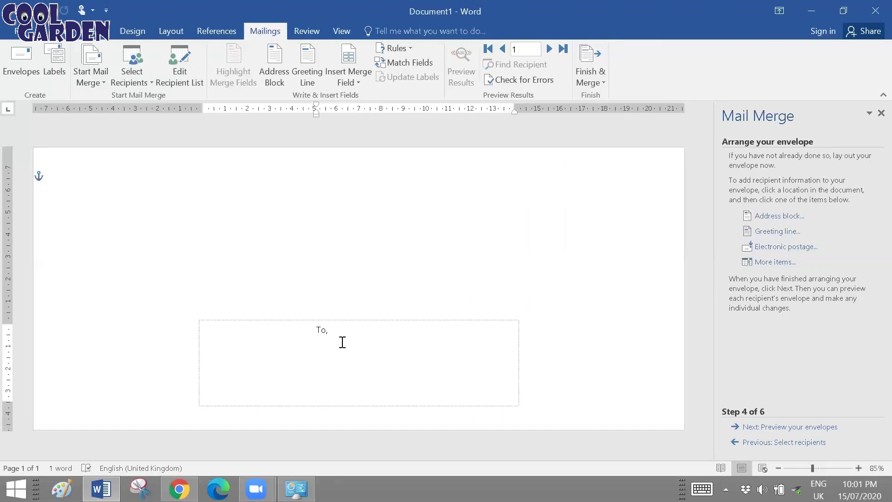
Add «Title» «Regional_Manager» on the line below "To,"
key("BackSpace")
left_click(354, 83)
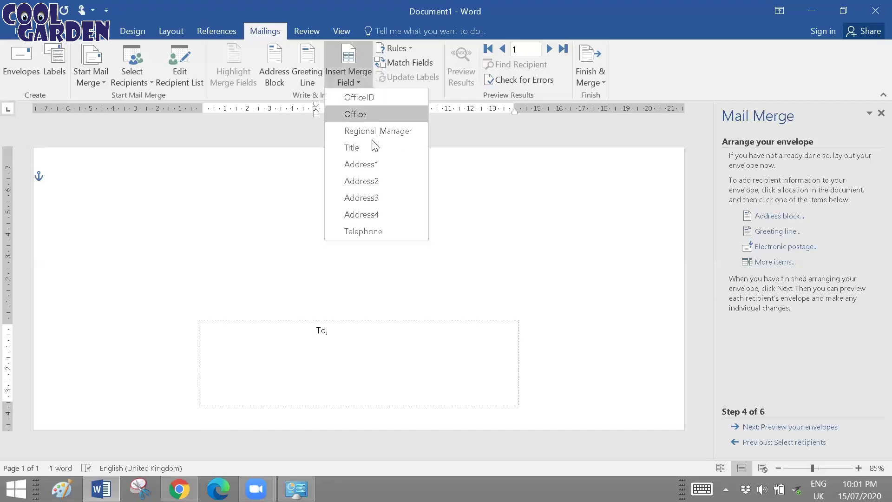
left_click(367, 147)
left_click(361, 84)
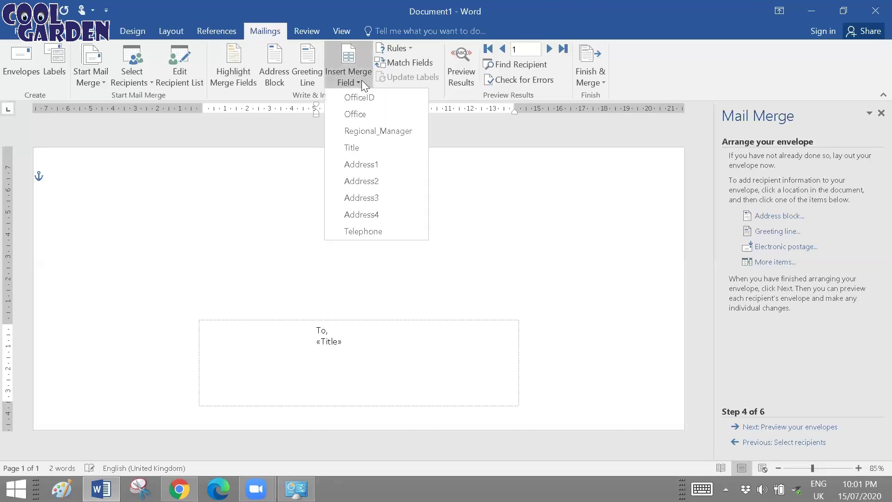
left_click(369, 129)
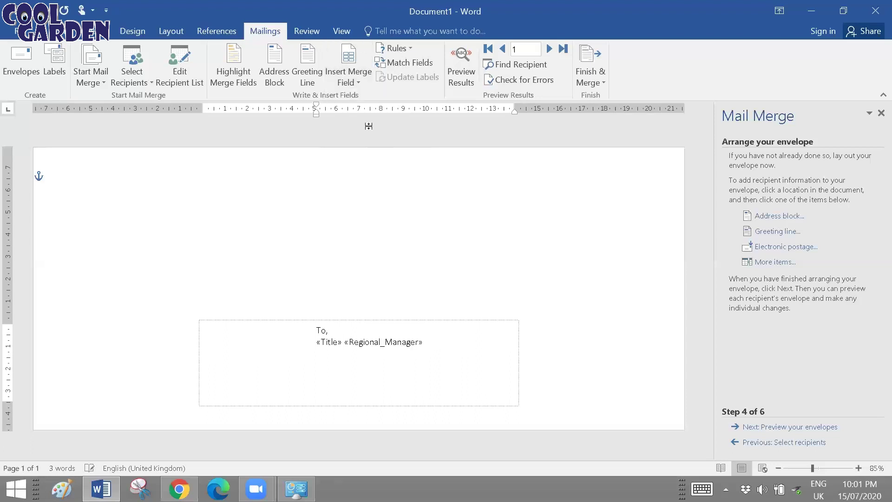
Add the Address1, Address2, Address3 and Address4 merge fields, each on its own line
left_click(363, 83)
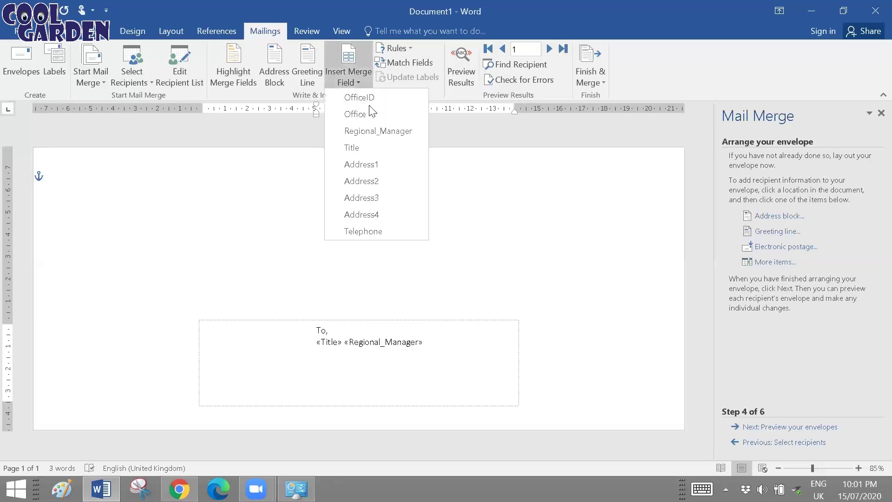
left_click(371, 165)
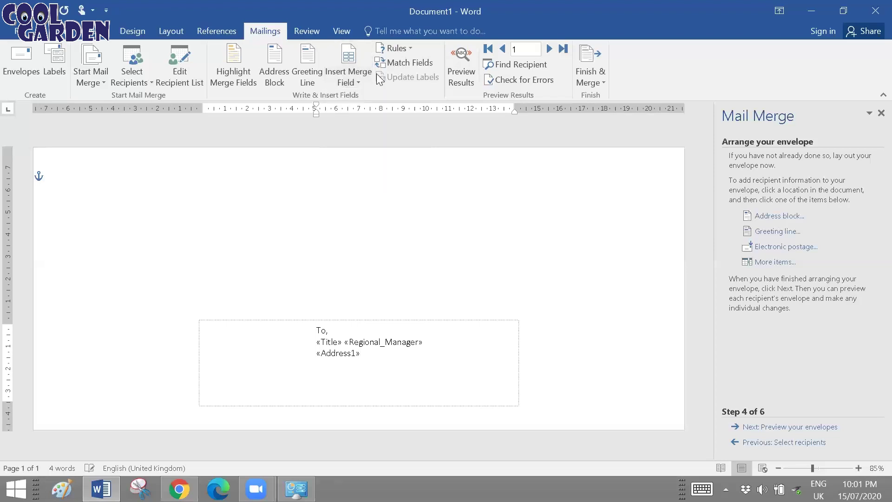
left_click(350, 80)
left_click(372, 182)
left_click(358, 83)
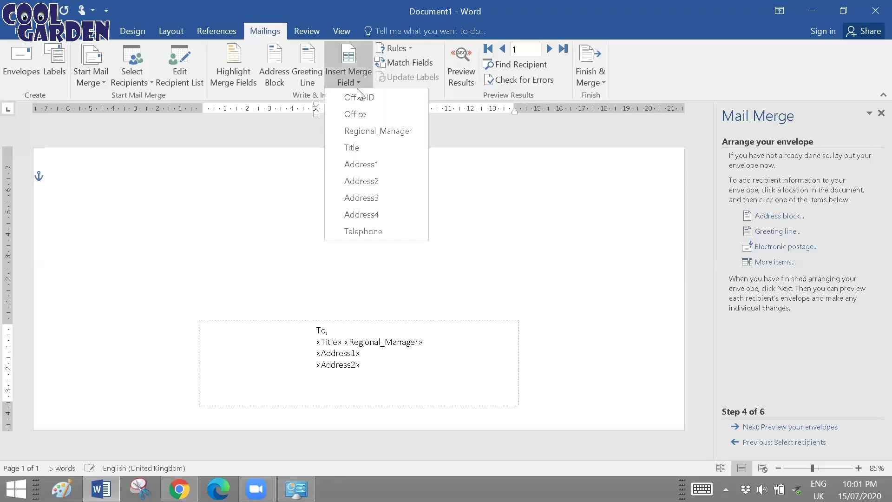
left_click(366, 197)
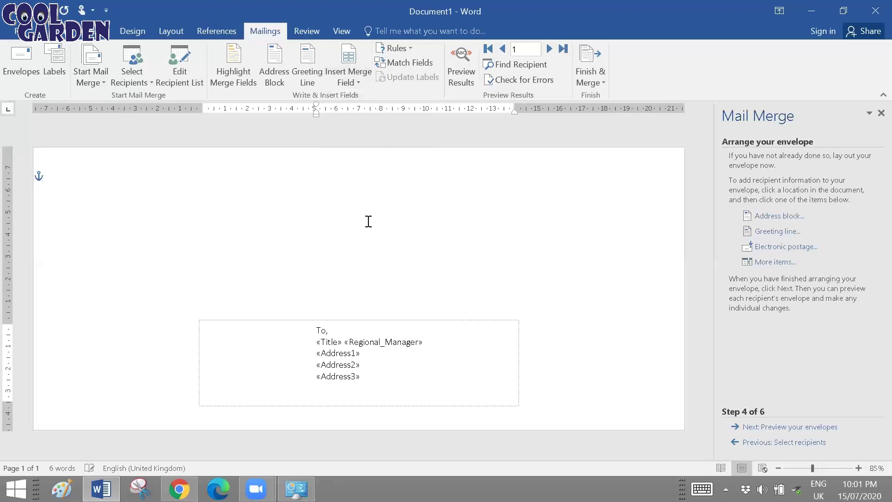
left_click(355, 82)
left_click(385, 214)
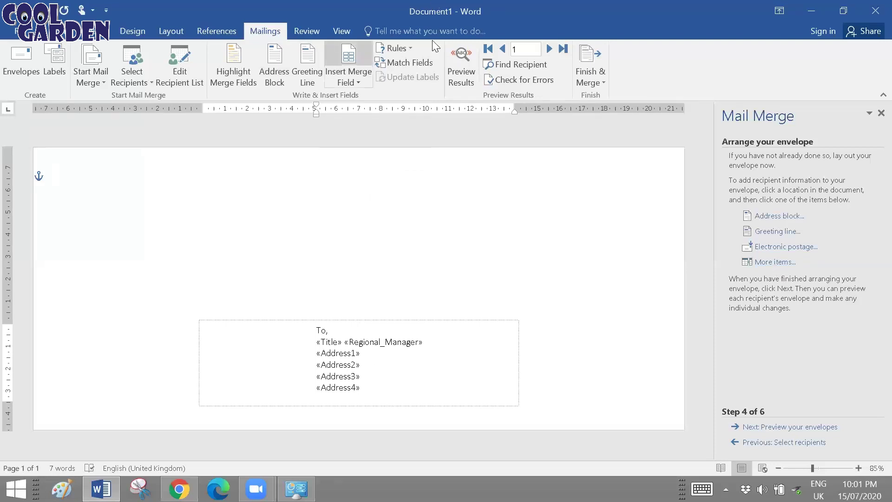
left_click(763, 428)
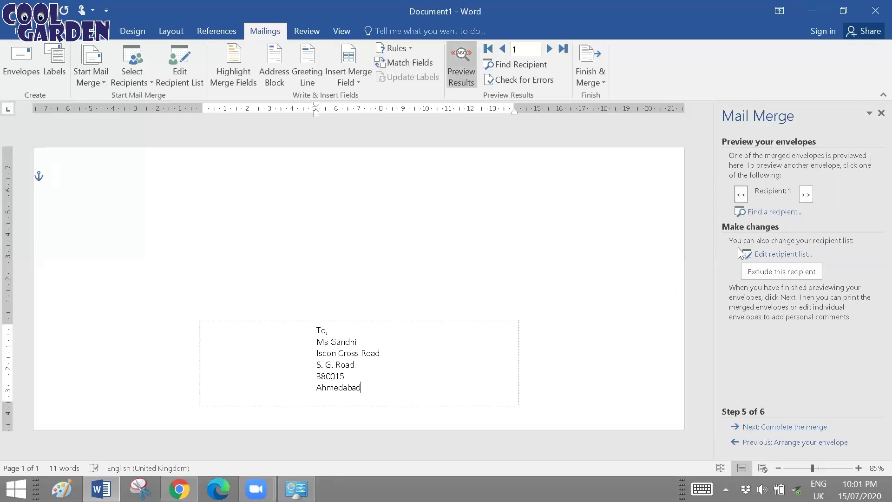
left_click(805, 194)
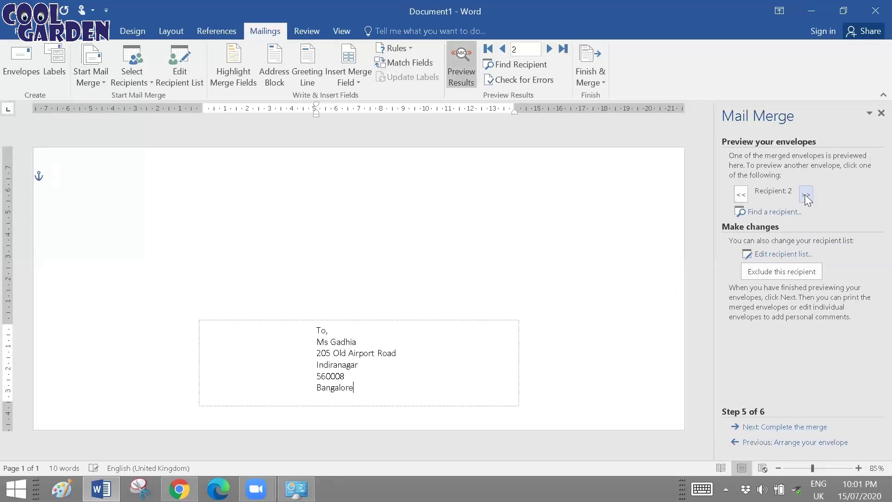
left_click(805, 195)
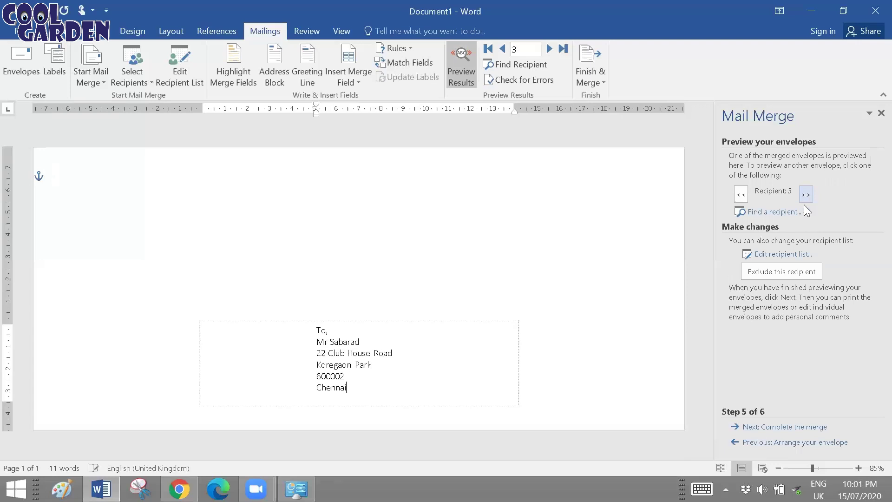
left_click(757, 443)
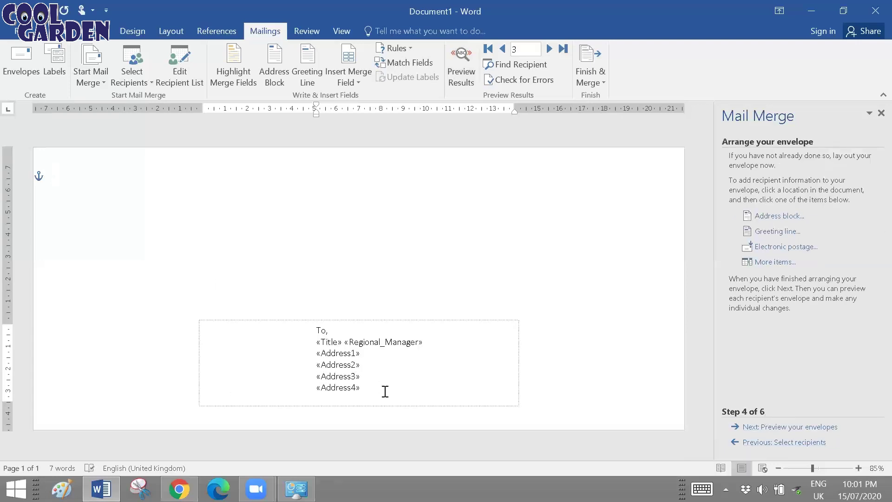
Type "From," at the envelope's top-left with the sender's full name on the next line
left_click(67, 173)
type("From")
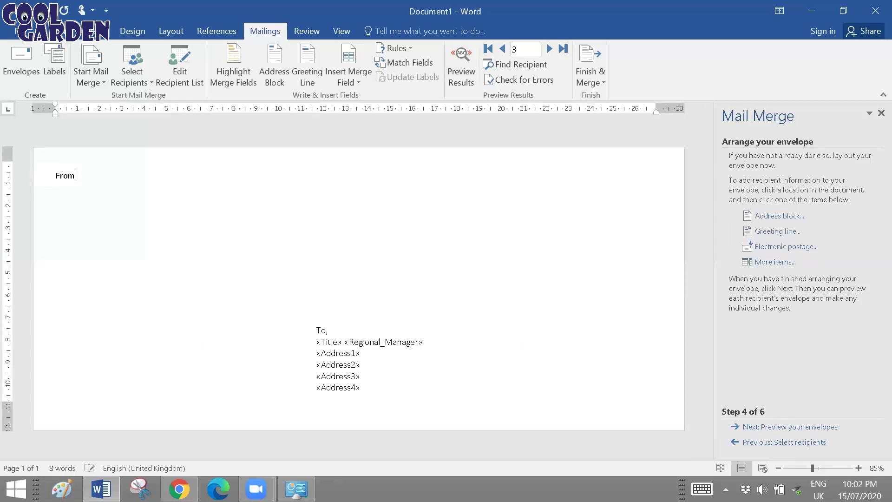
type(",")
key("Return")
type("Sha")
key("BackSpace")
key("BackSpace")
key("BackSpace")
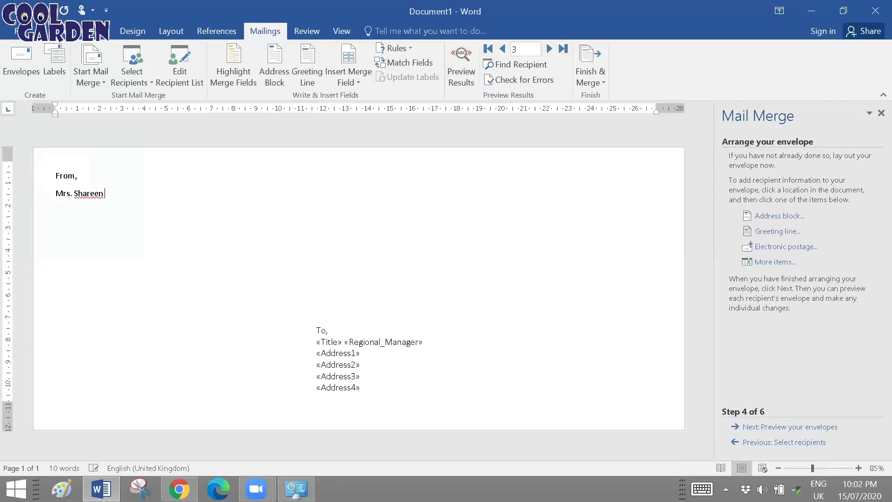
left_click(746, 432)
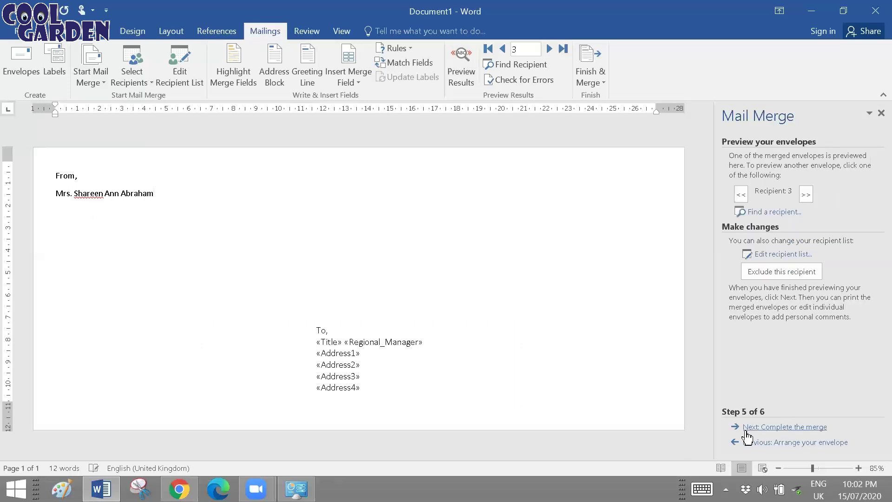
Step the envelope preview forward until recipient 10 is shown
left_click(806, 196)
left_click(806, 195)
left_click(806, 195)
left_click(806, 195)
left_click(806, 195)
left_click(806, 195)
left_click(806, 195)
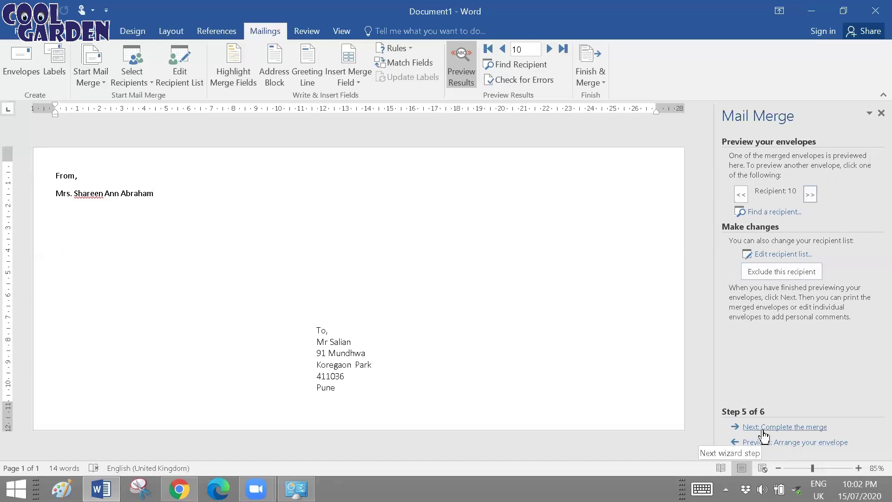
left_click(764, 427)
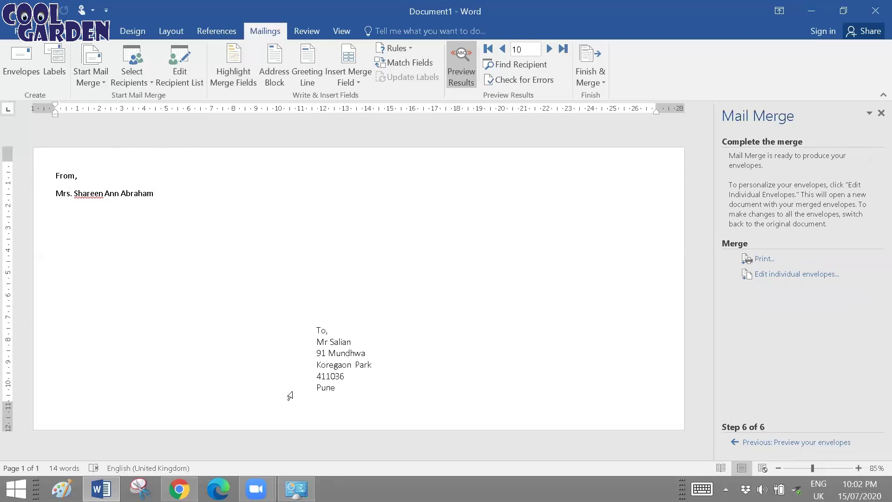
Format the selected To address lines in AR CENA at 14 pt
left_click_drag(346, 390, 319, 331)
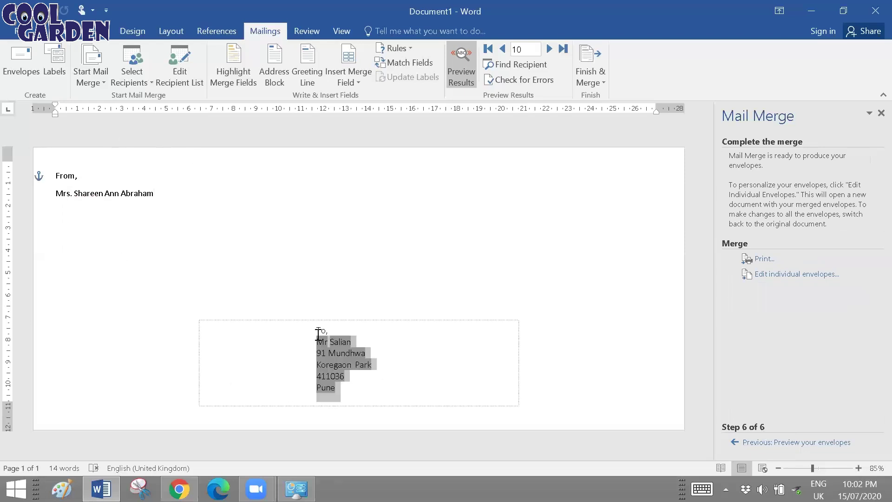
left_click(61, 31)
left_click(185, 54)
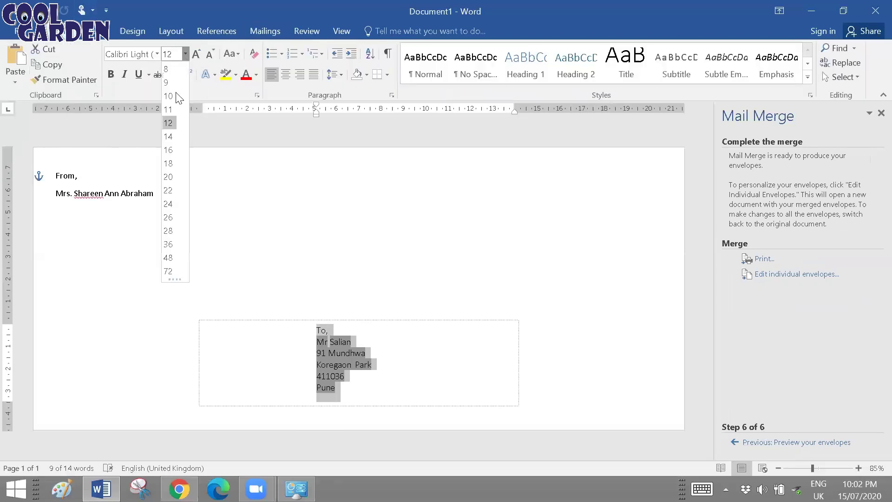
left_click(173, 137)
left_click(186, 54)
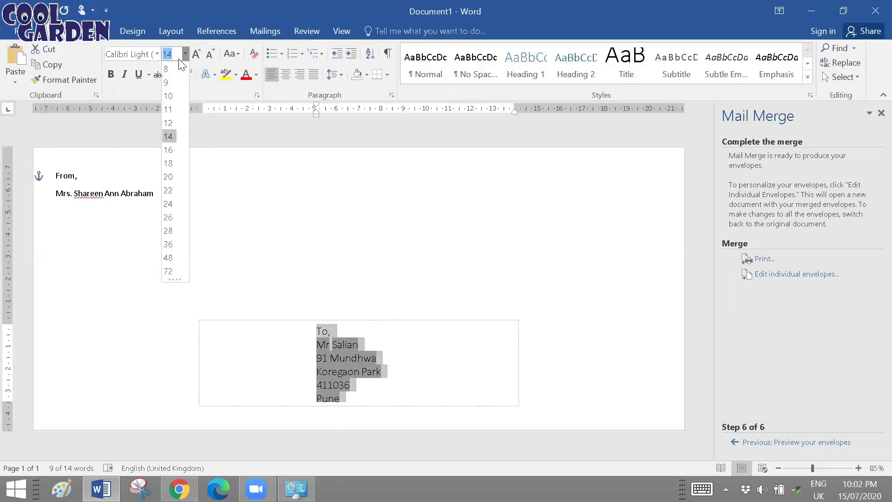
type("13")
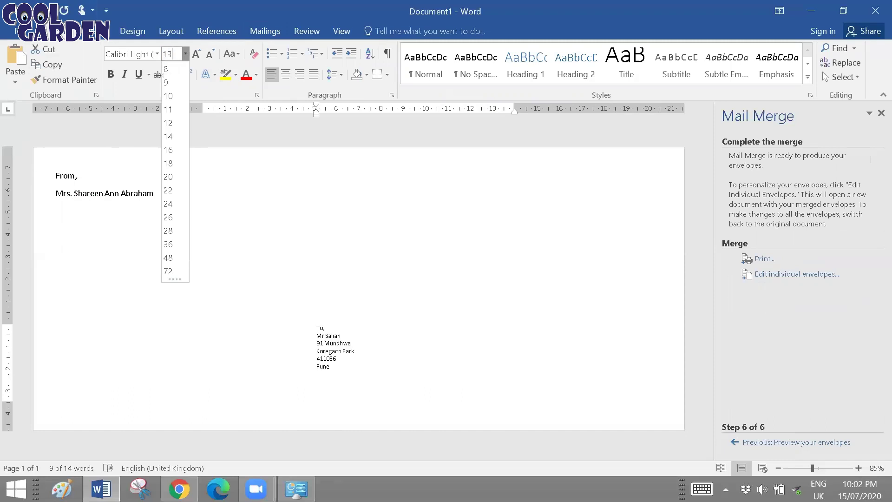
key("Return")
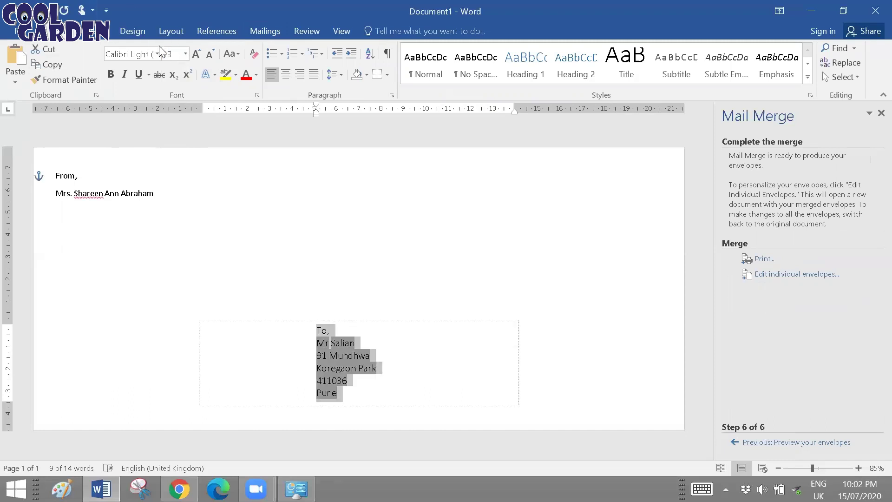
left_click(153, 53)
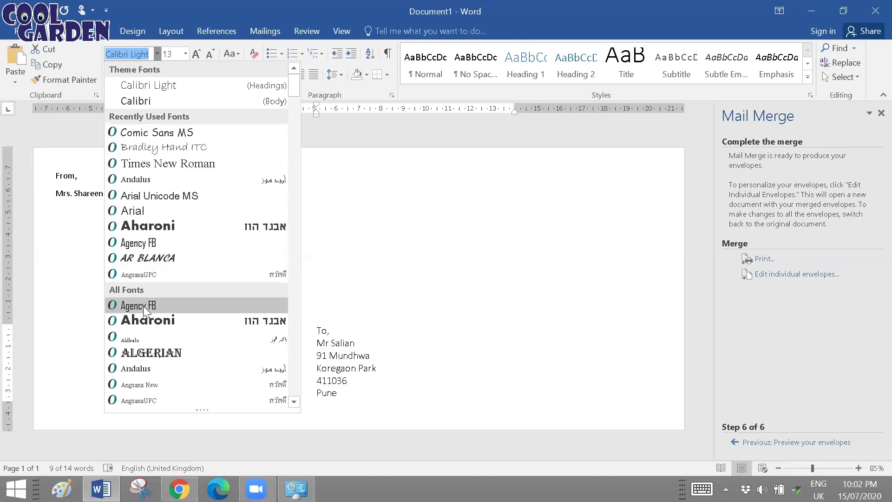
scroll(149, 358, "down", 4)
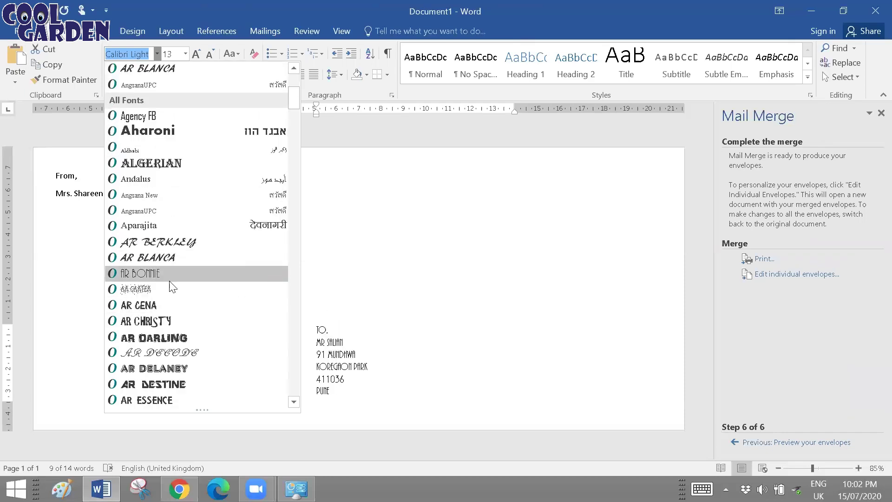
left_click(168, 311)
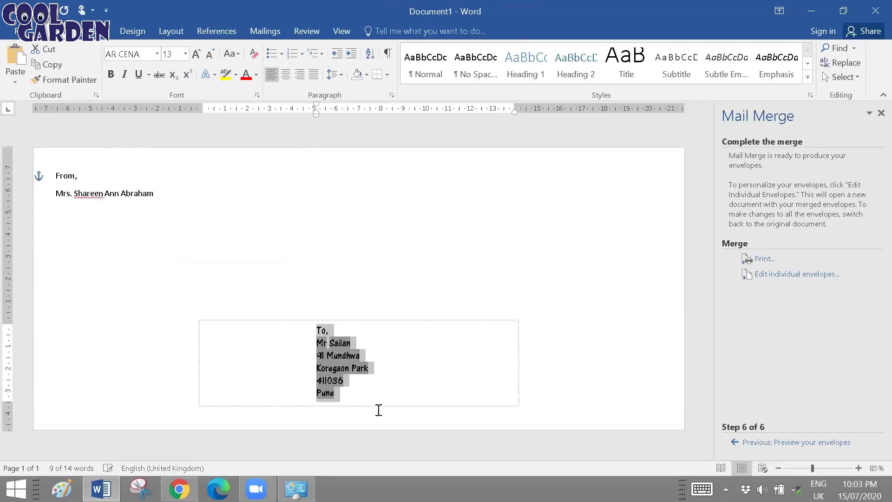
type("14")
key("Return")
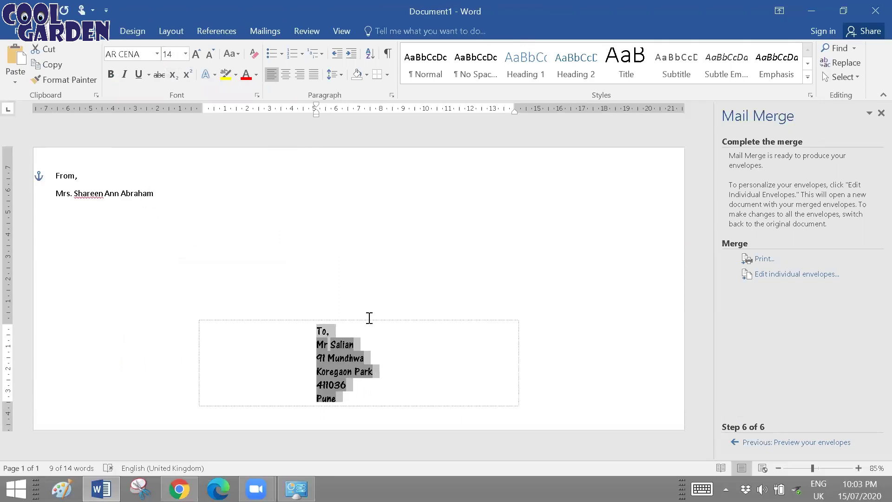
Copy the To block's AR CENA 14 formatting onto the From lines with Format Painter
left_click(447, 396)
left_click(160, 194)
left_click(56, 172, "shift")
key("ctrl+a")
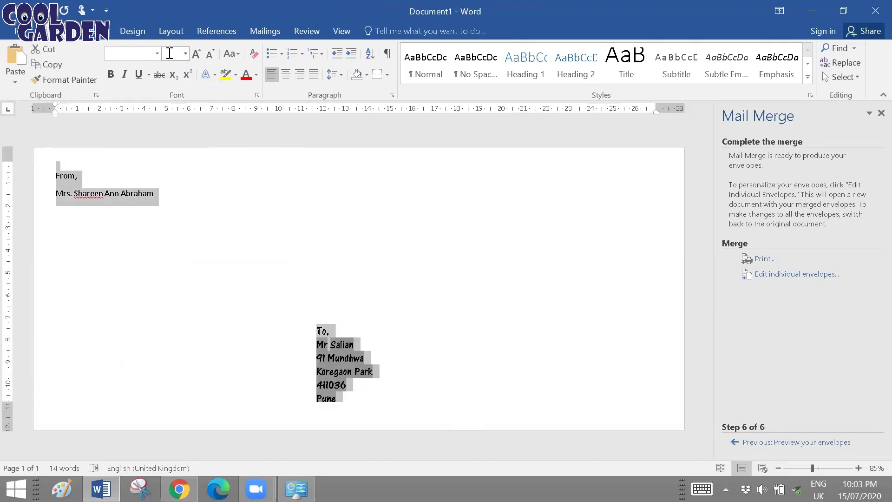
left_click(323, 345)
key("ctrl+a")
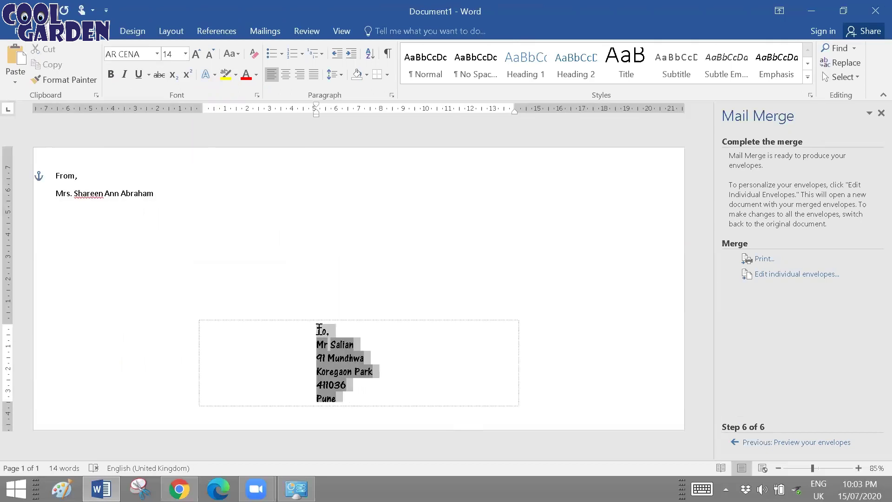
left_click(65, 79)
left_click_drag(55, 175, 75, 233)
Decrease the From lines' indent four times to the left margin and add the flagged name to the dictionary
left_click(265, 203)
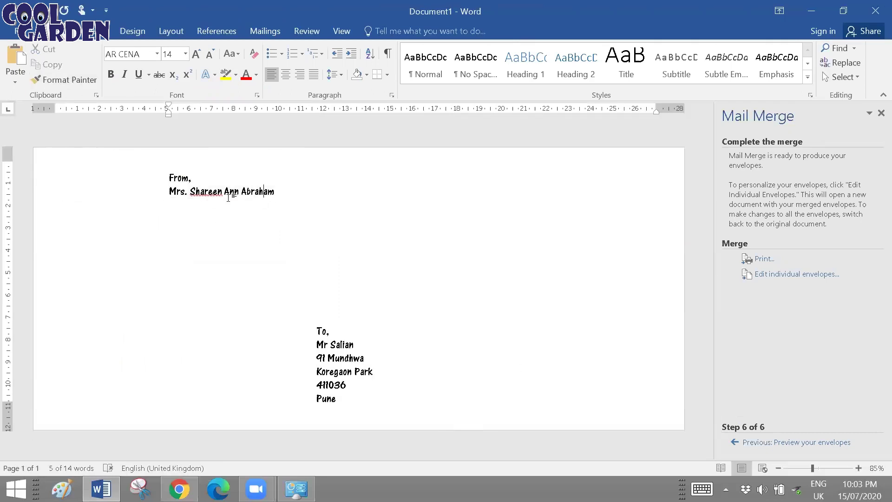
left_click_drag(279, 192, 169, 177)
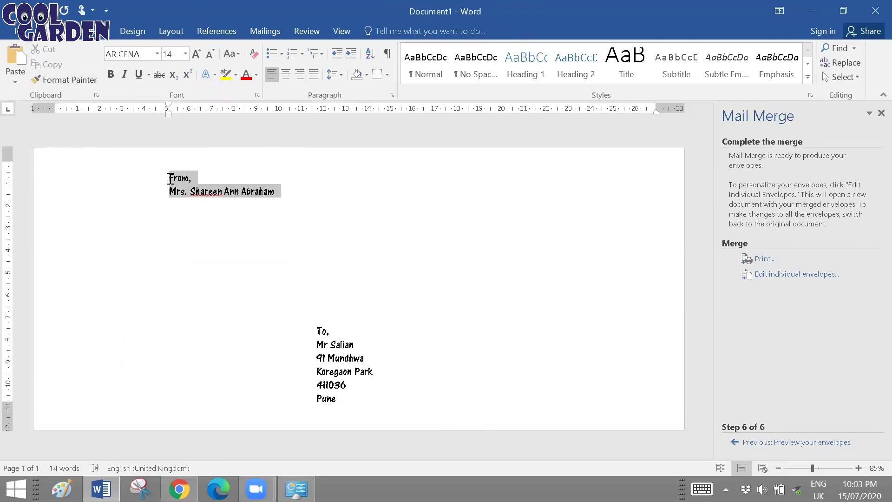
left_click(337, 54)
left_click(337, 53)
left_click(336, 54)
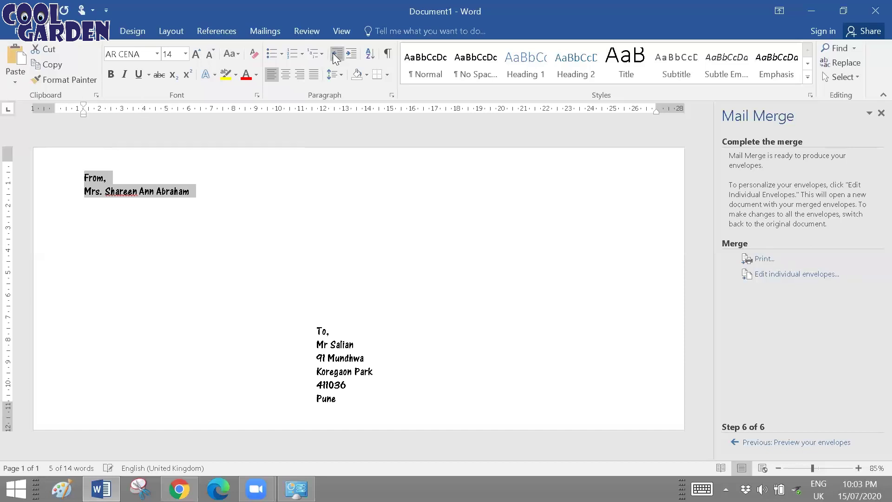
left_click(336, 55)
left_click(319, 183)
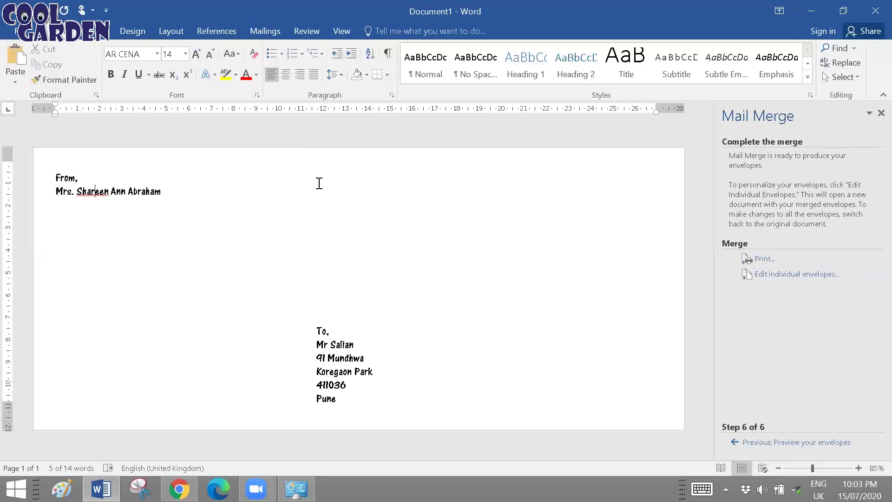
right_click(100, 192)
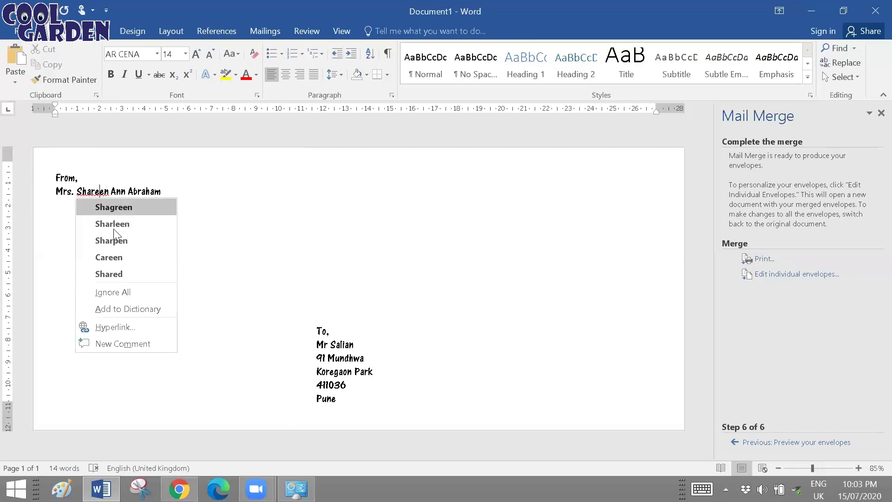
left_click(119, 309)
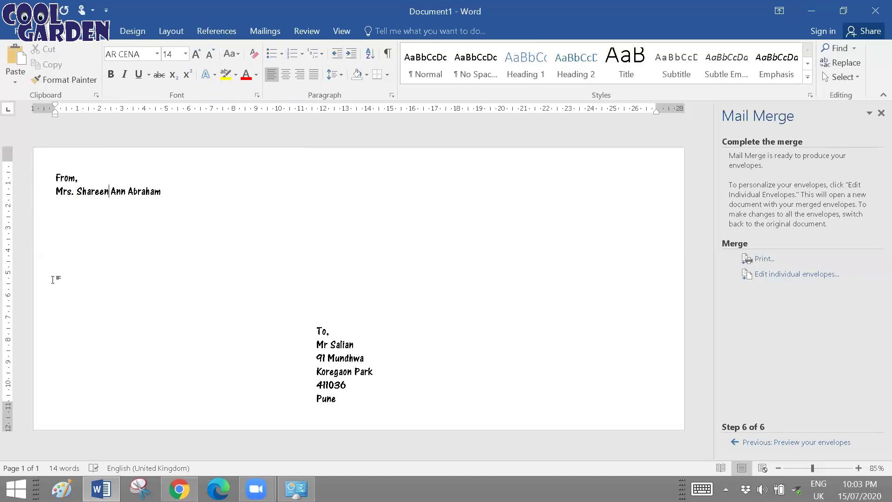
Merge All records with Edit individual envelopes into a new Envelopes1 document
left_click(777, 276)
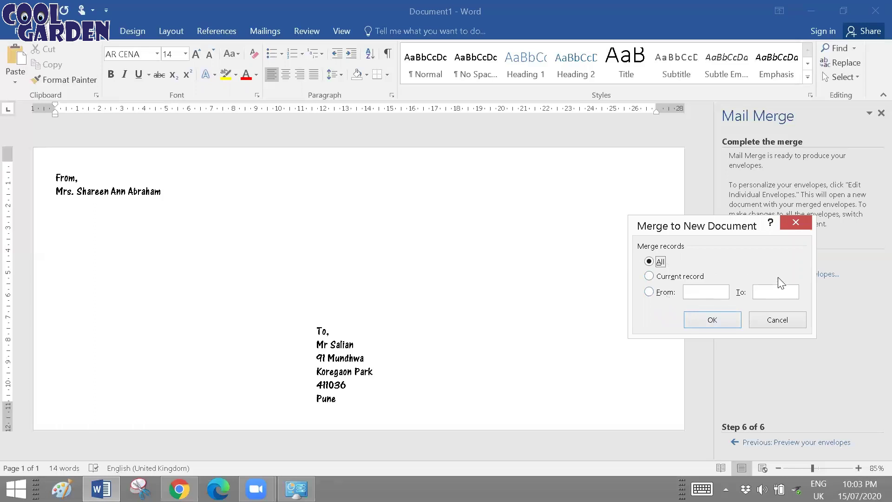
left_click(674, 293)
left_click(666, 277)
left_click(649, 261)
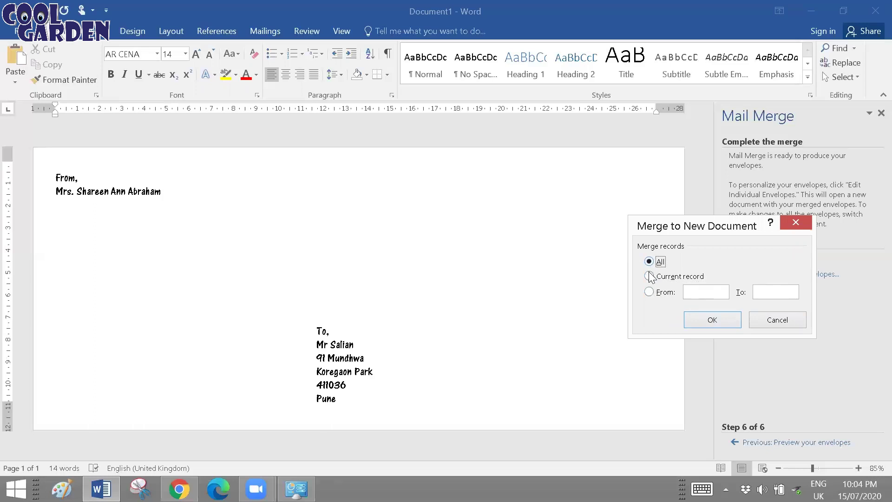
left_click(712, 320)
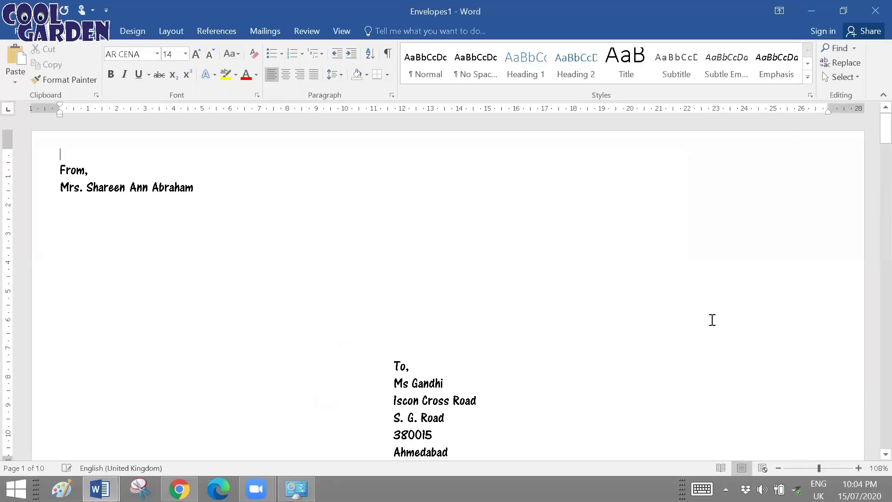
Scroll through the ten merged envelope pages, checking each From and To address
scroll(646, 328, "down", 3)
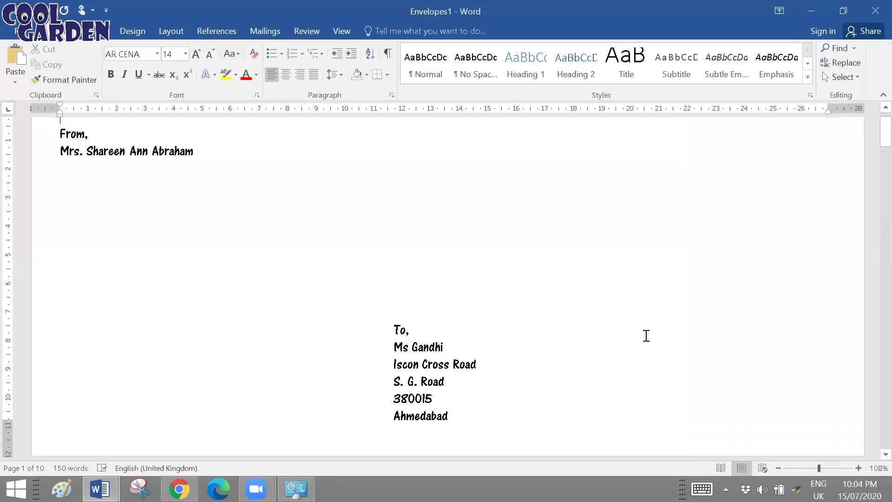
scroll(709, 360, "down", 3)
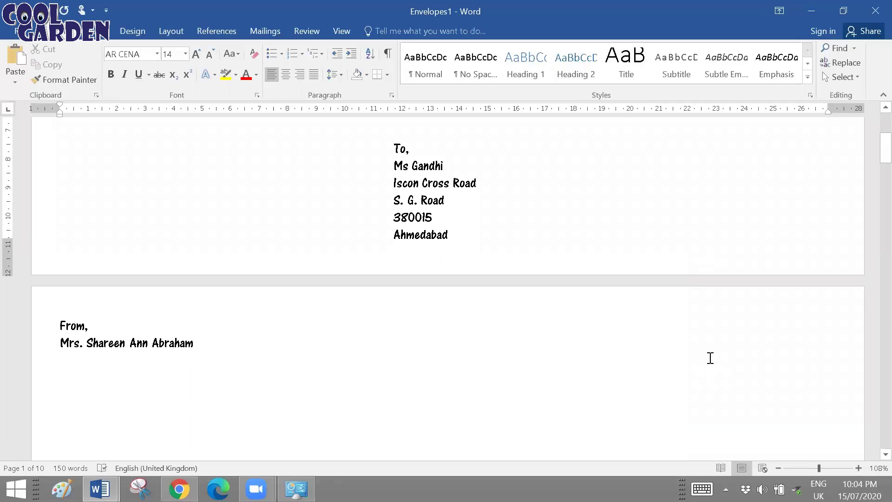
scroll(710, 358, "down", 8)
scroll(710, 358, "down", 17)
scroll(710, 358, "down", 19)
scroll(710, 358, "down", 19)
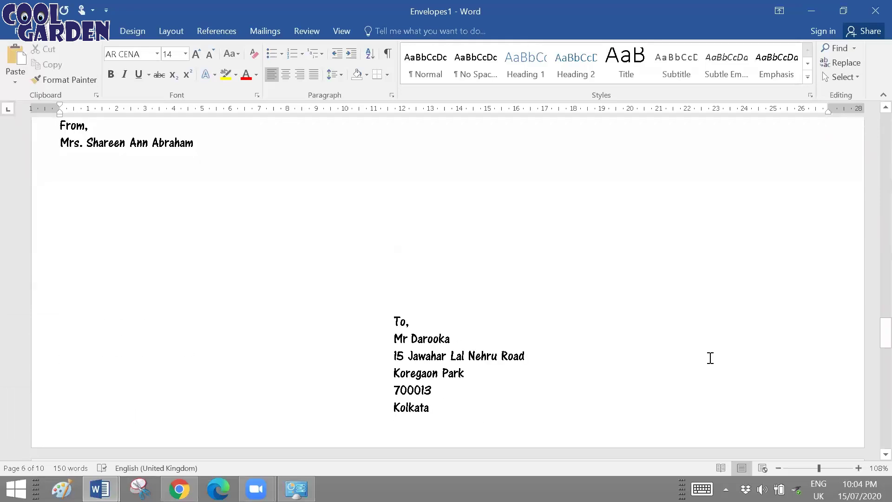
scroll(711, 358, "down", 19)
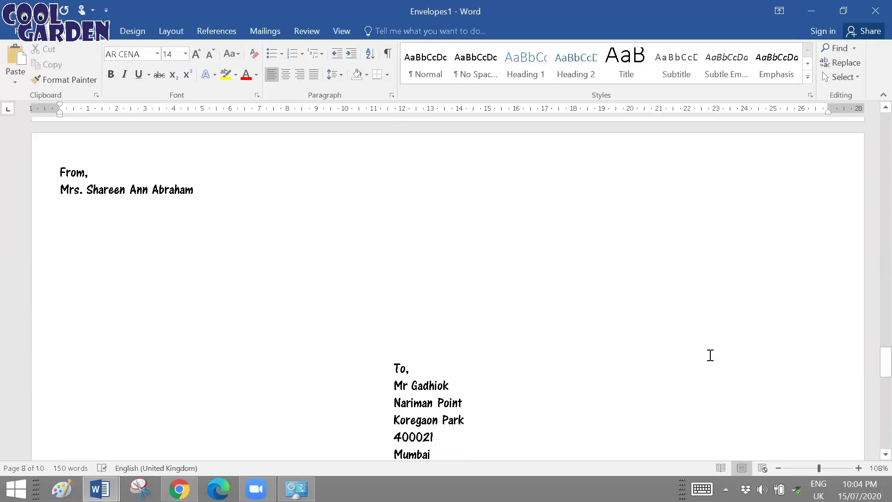
scroll(692, 360, "down", 3)
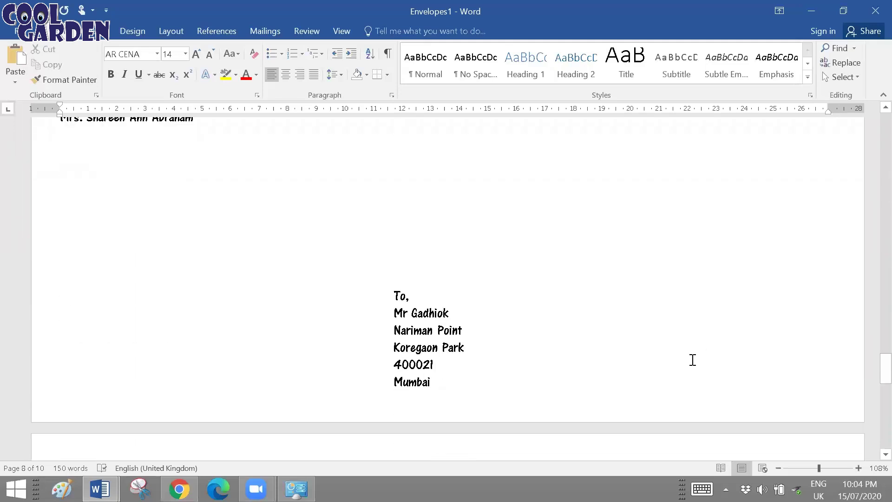
scroll(693, 360, "up", 9)
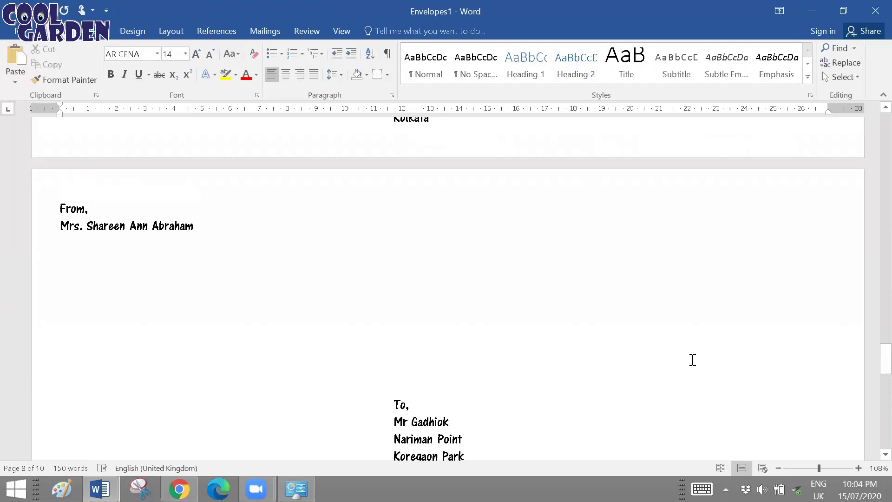
scroll(693, 344, "up", 7)
scroll(695, 340, "up", 13)
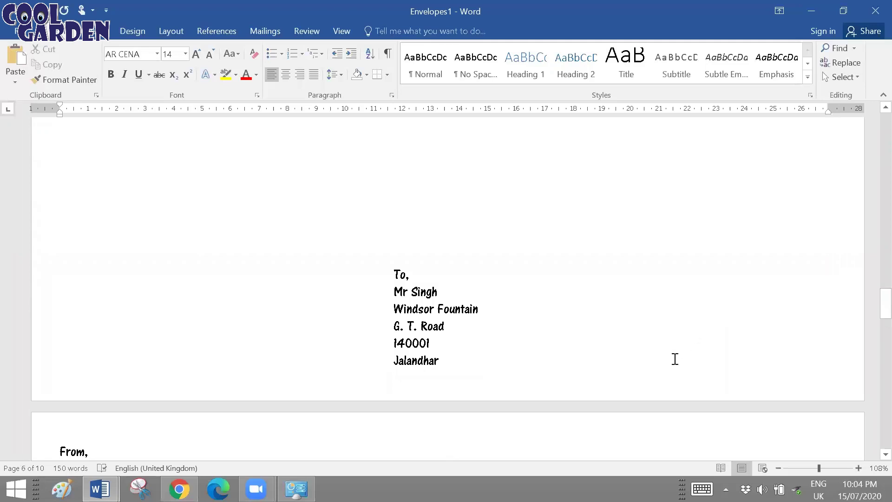
scroll(675, 359, "down", 10)
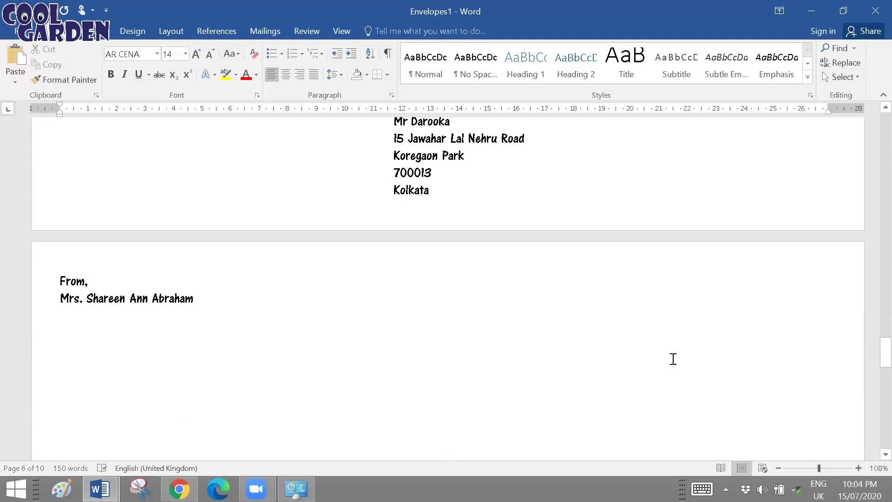
scroll(673, 359, "down", 3)
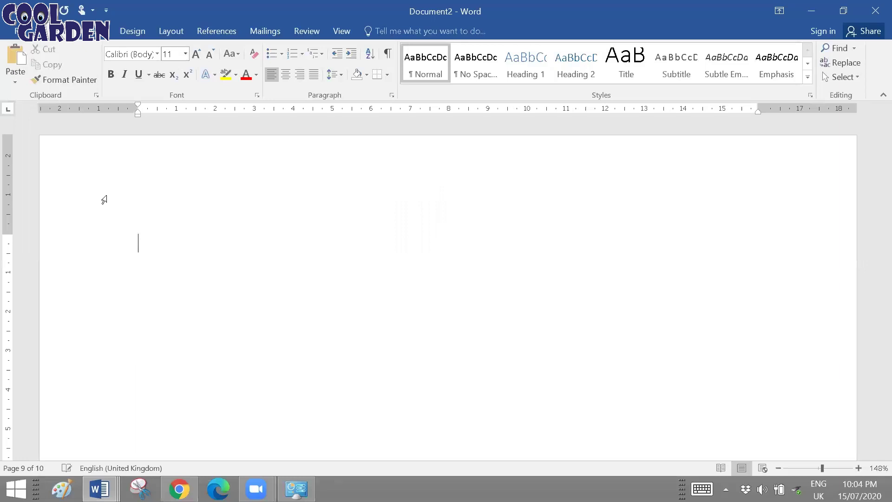
Create a new blank Document1 and begin a mail merge from the Mailings tab
left_click(265, 31)
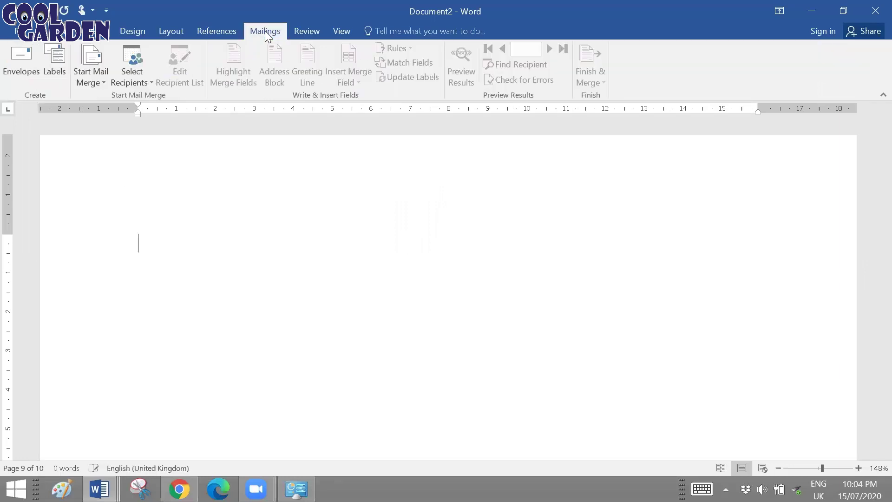
left_click(75, 75)
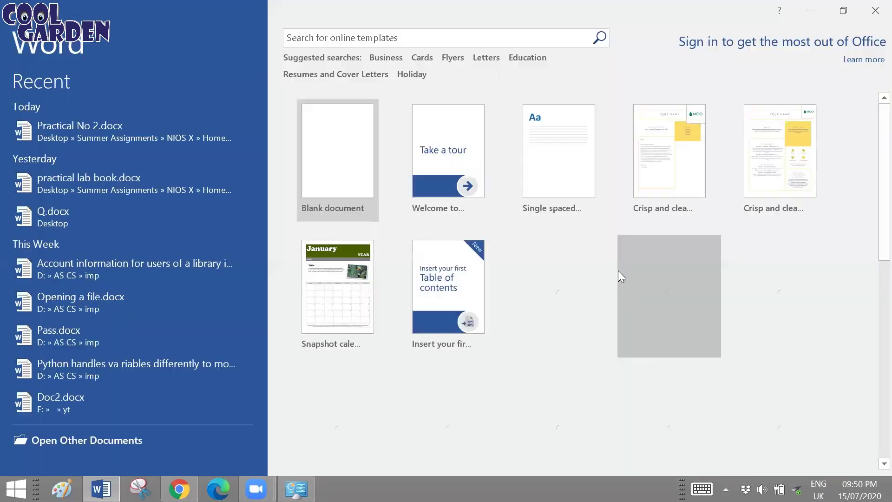
left_click(361, 180)
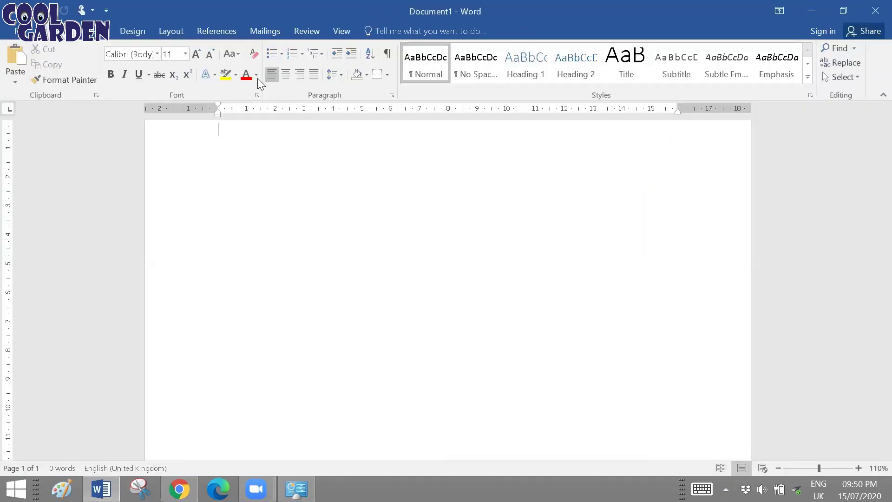
left_click(261, 34)
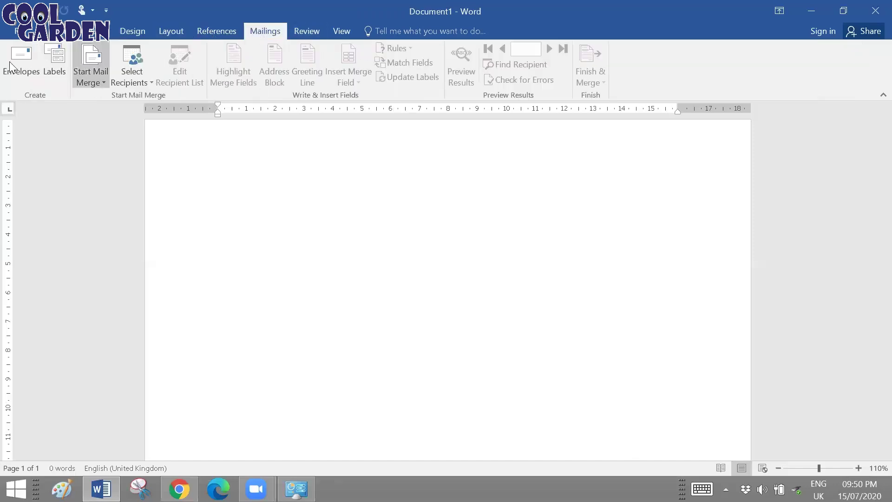
left_click(103, 81)
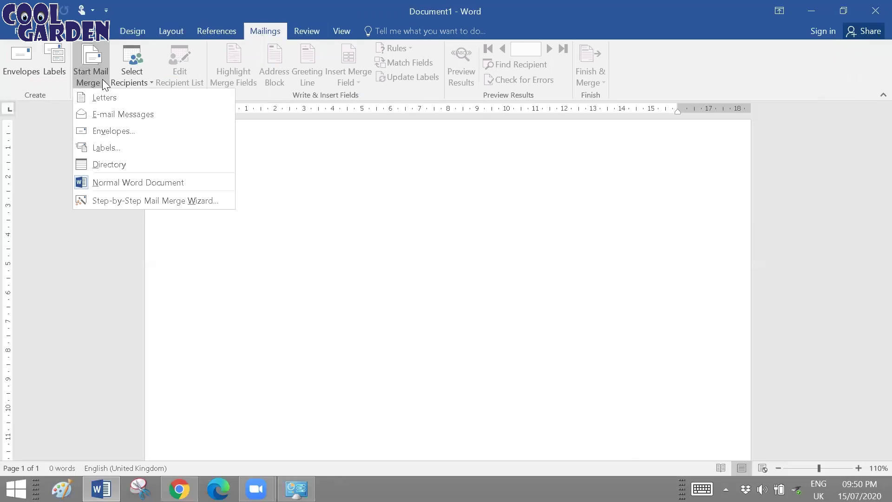
Make it an envelope merge using Size 14 (5 x 11 1/2 in) envelopes
left_click(111, 132)
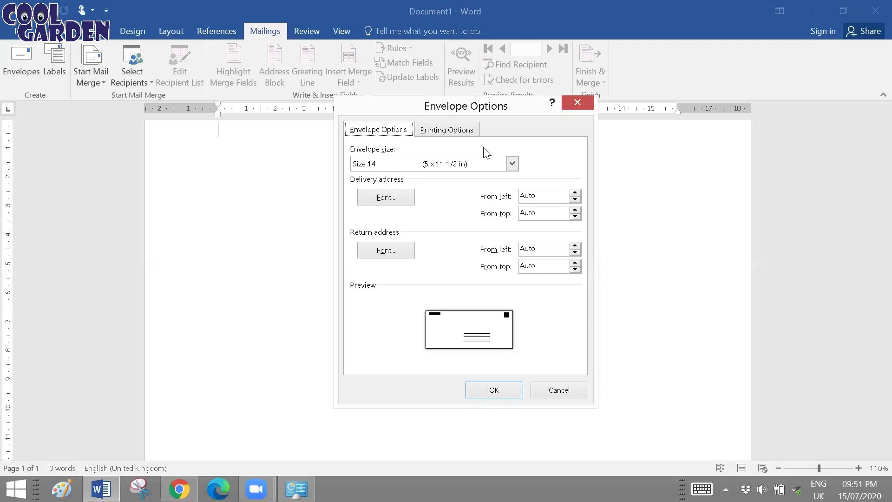
left_click(512, 163)
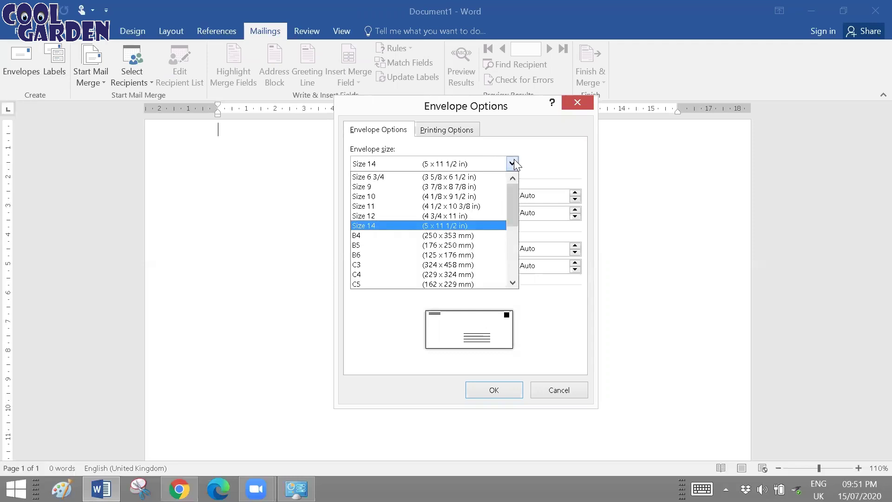
left_click(492, 226)
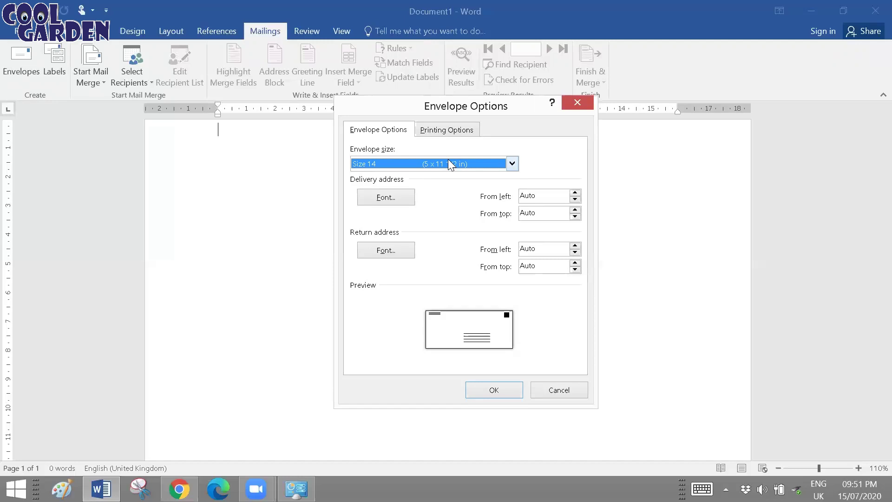
left_click(490, 392)
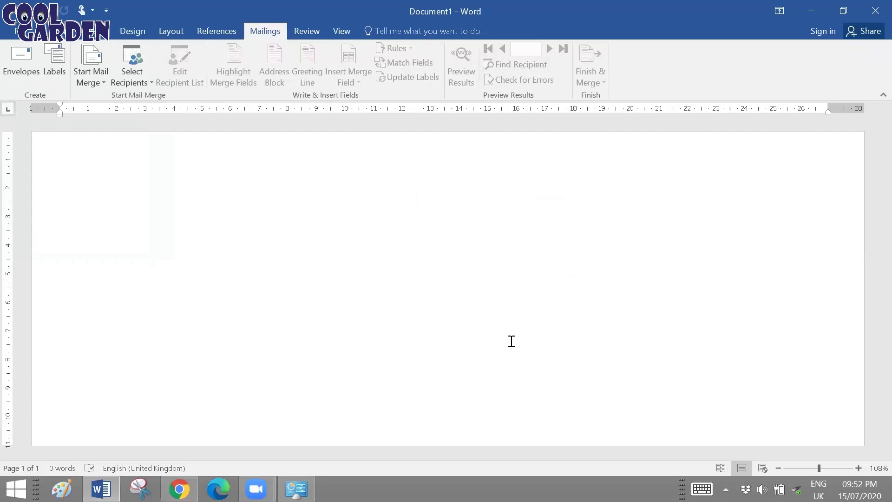
Choose to use an existing recipient list and browse to Removable Disk (F:)
left_click(121, 76)
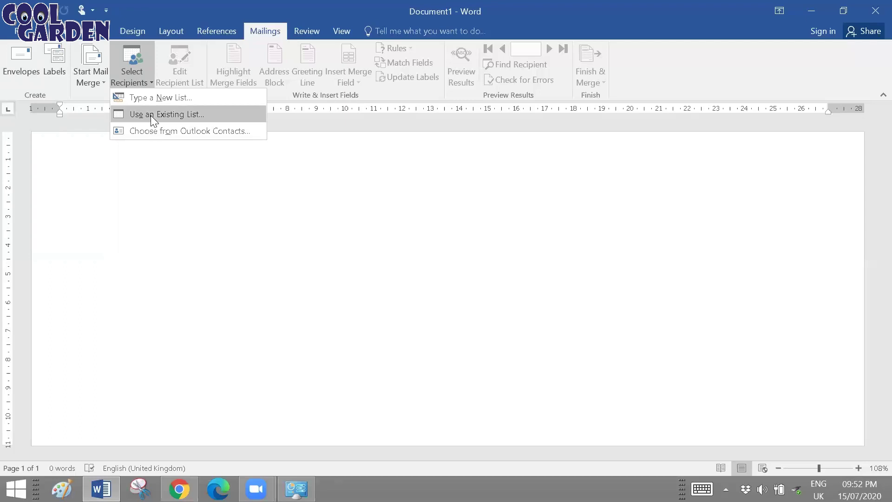
left_click(150, 115)
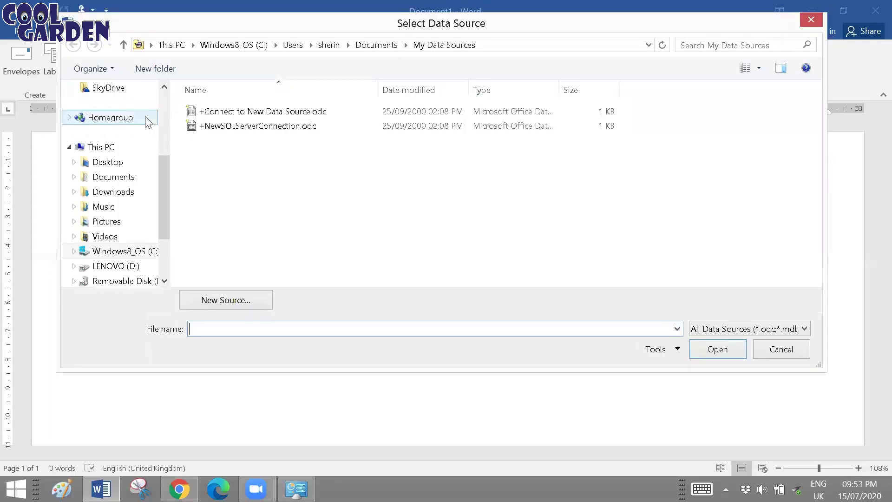
scroll(159, 215, "down", 2)
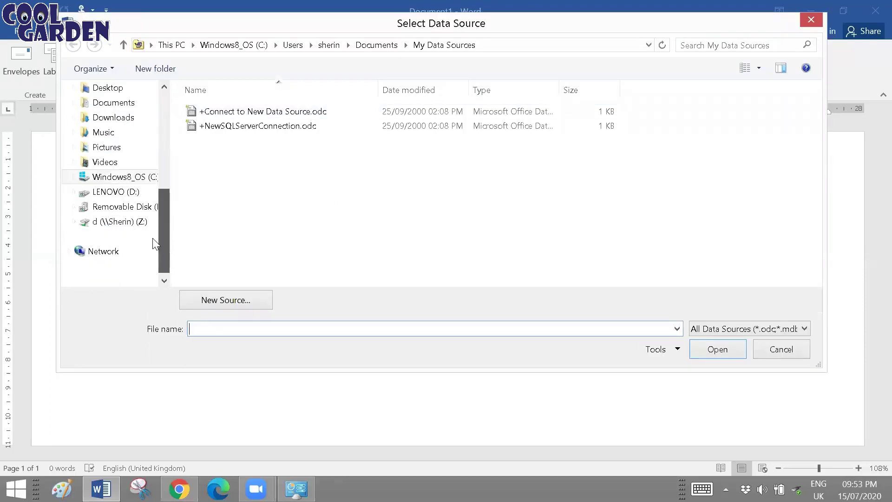
left_click(129, 210)
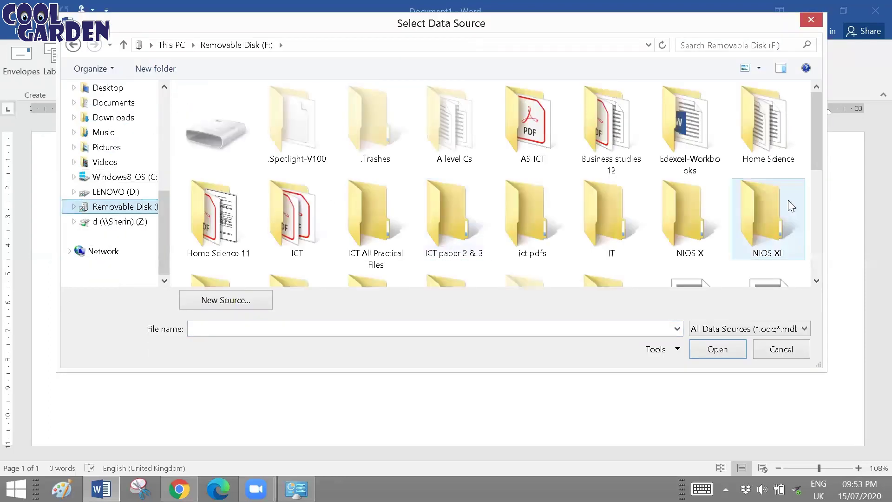
Go to NIOS X\Practicals Data\Word Files\Mail Merging and load Datasource.csv as recipients
double_click(686, 198)
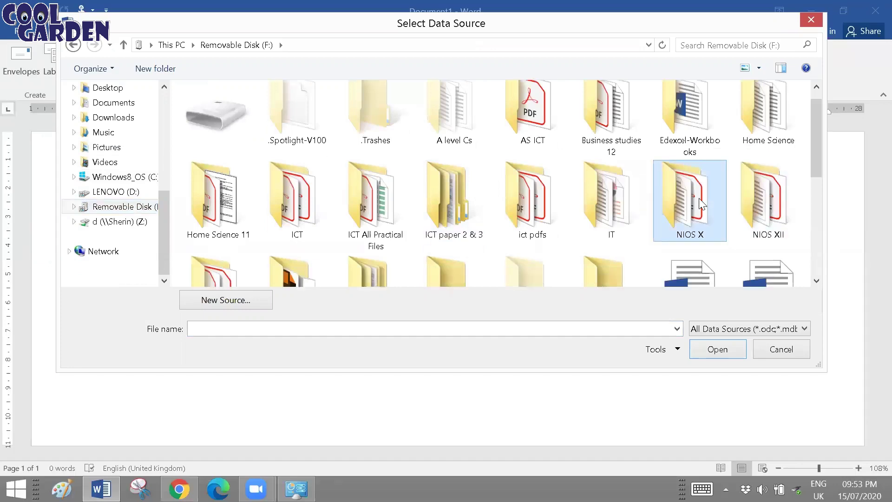
double_click(251, 140)
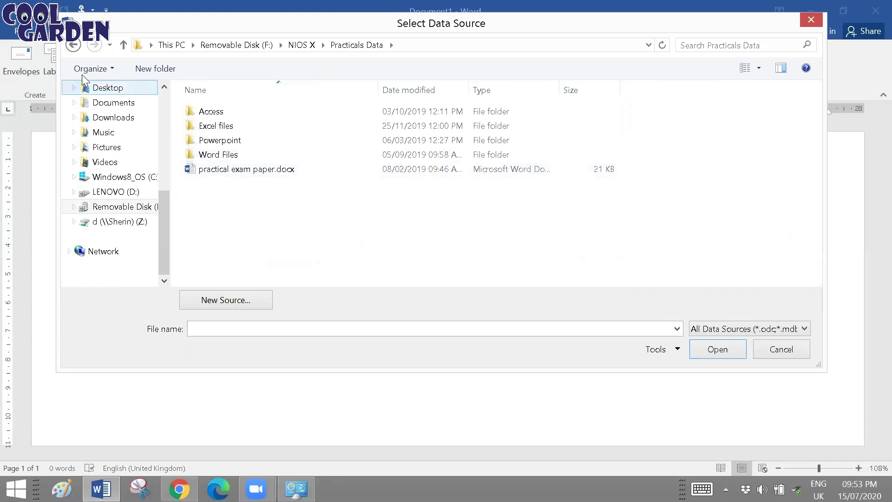
left_click(76, 46)
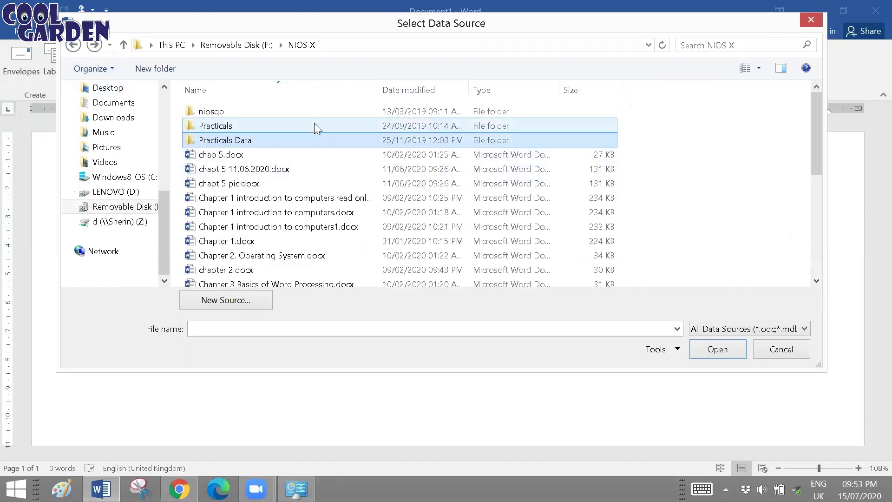
double_click(251, 127)
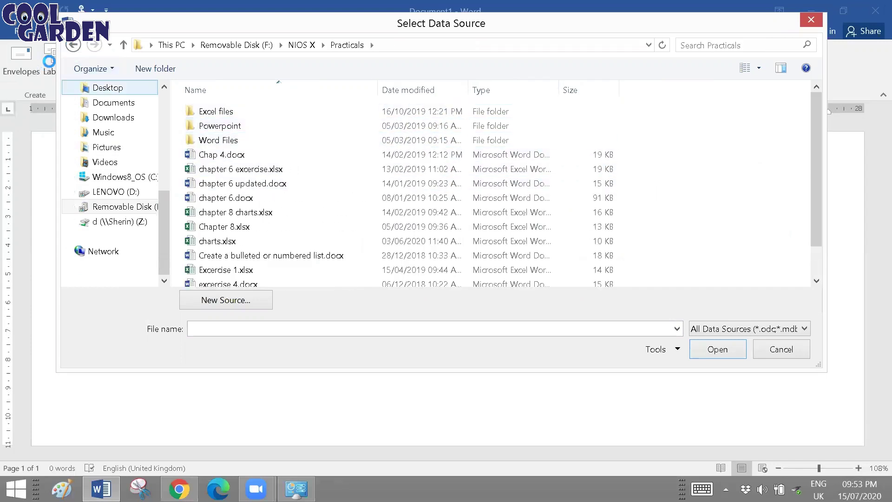
key("alt+Left")
double_click(242, 139)
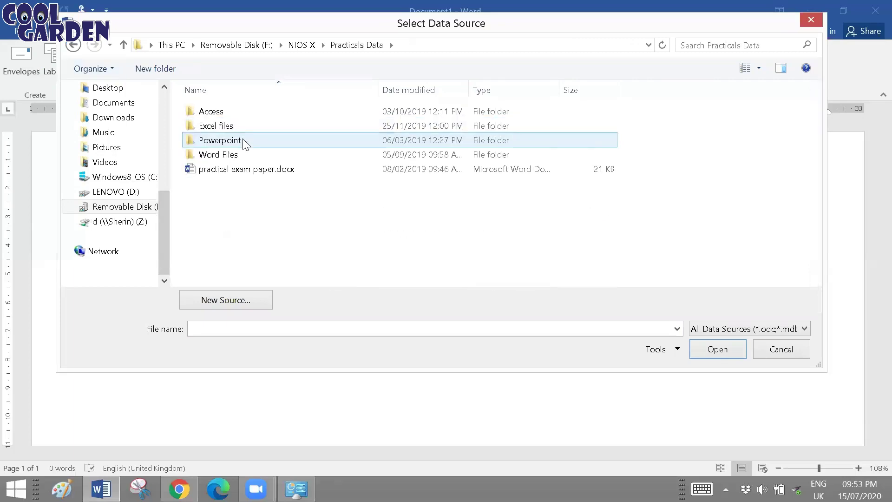
double_click(242, 155)
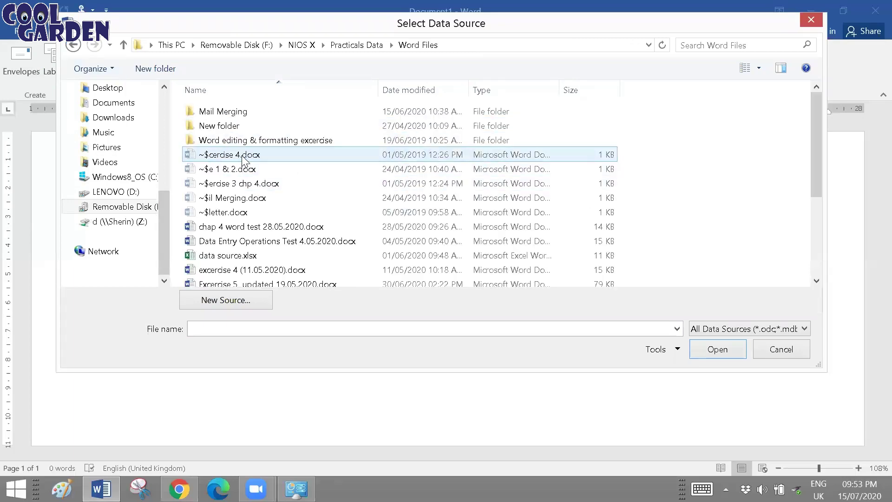
double_click(250, 112)
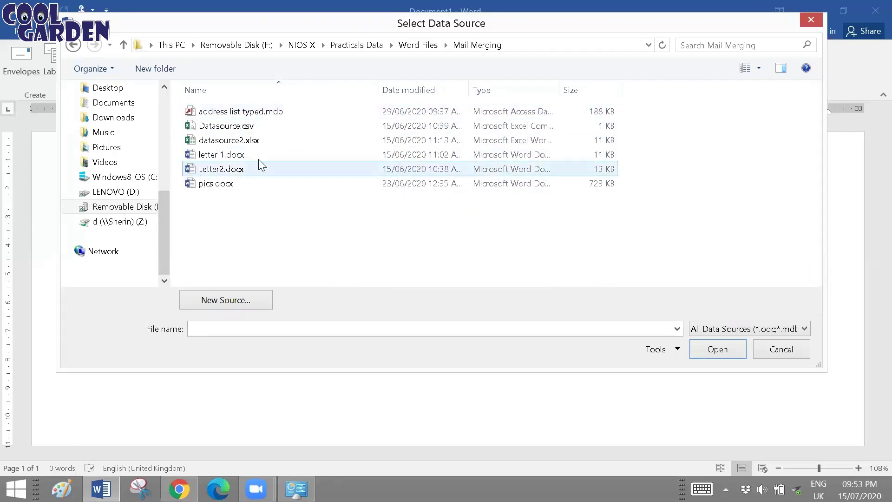
left_click(268, 126)
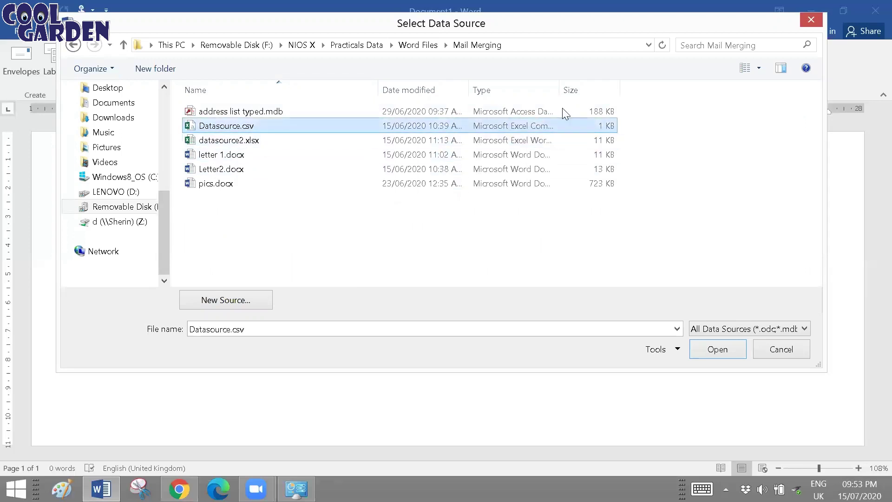
left_click(709, 355)
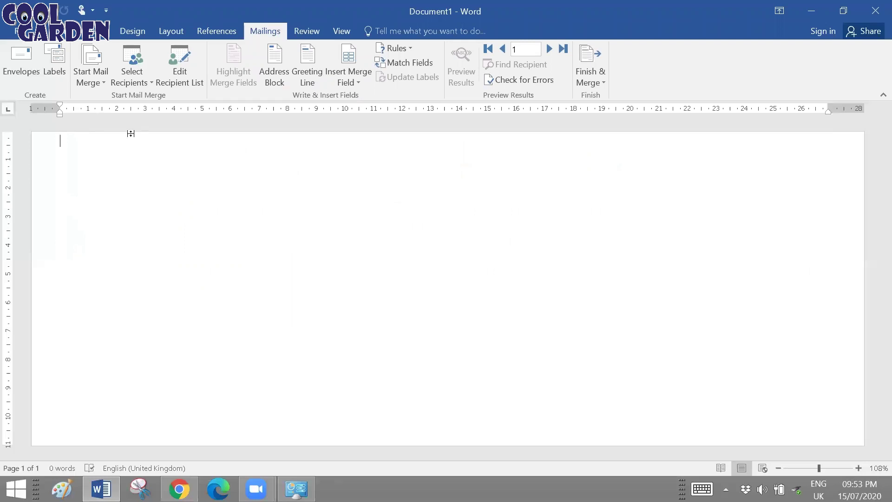
Enlarge the Mail Merge Recipients list, select the fifth (HYD office) record, and accept all recipients
left_click(180, 71)
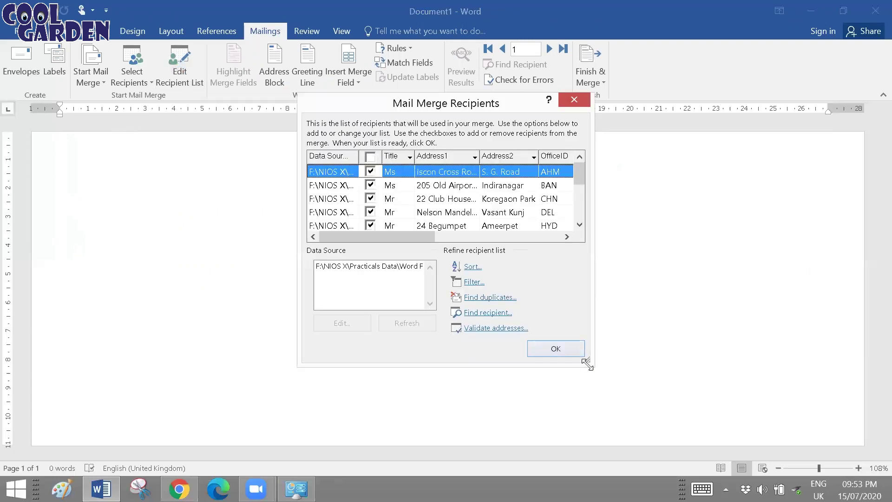
left_click_drag(586, 365, 851, 413)
left_click_drag(364, 106, 248, 96)
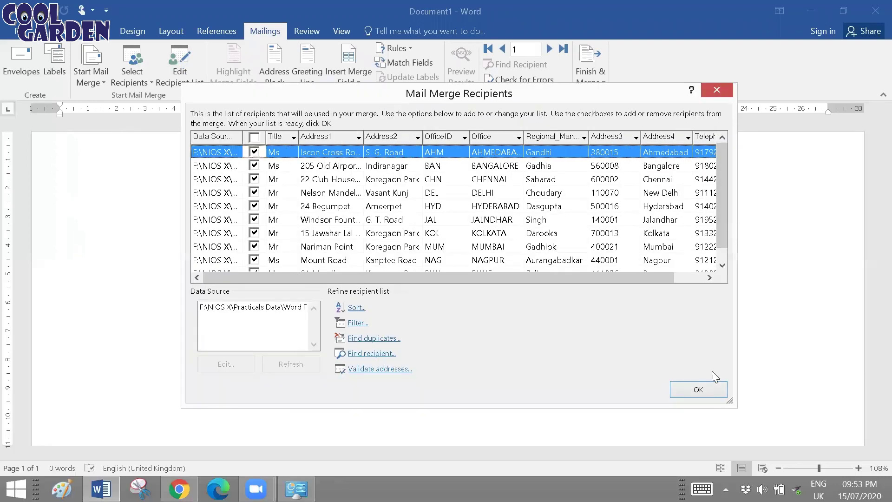
left_click_drag(737, 371, 838, 377)
left_click_drag(704, 407, 704, 426)
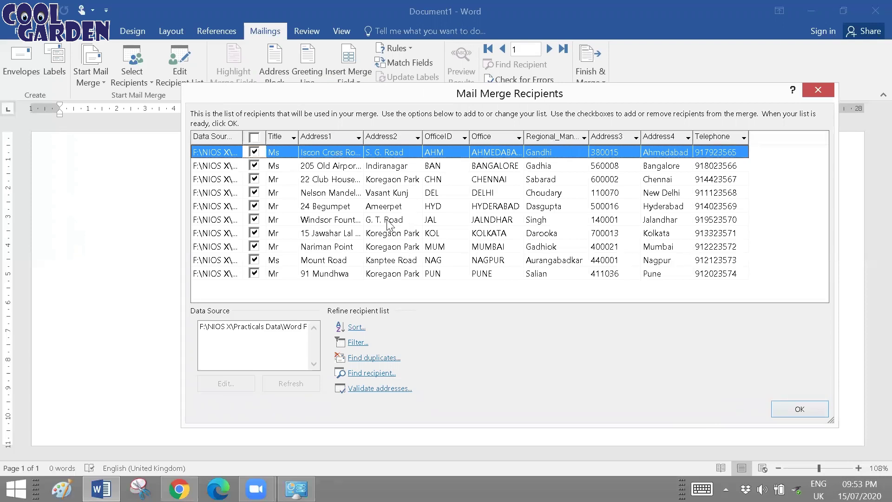
left_click(346, 209)
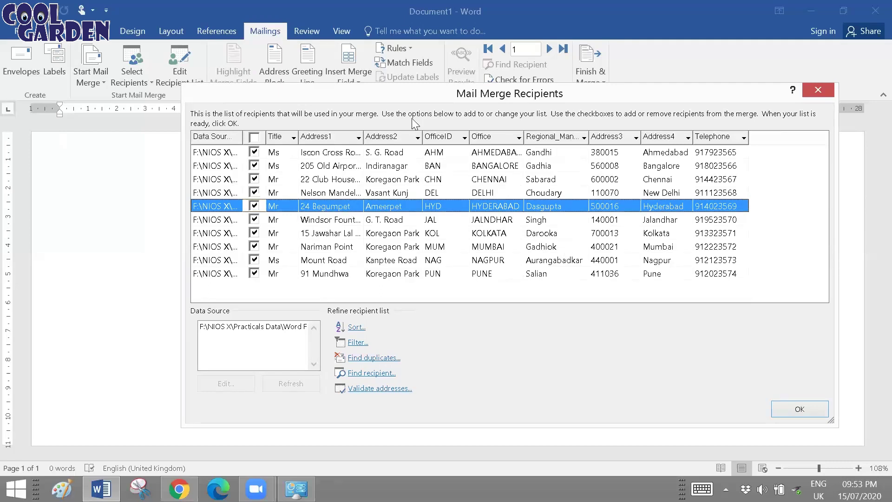
left_click(814, 95)
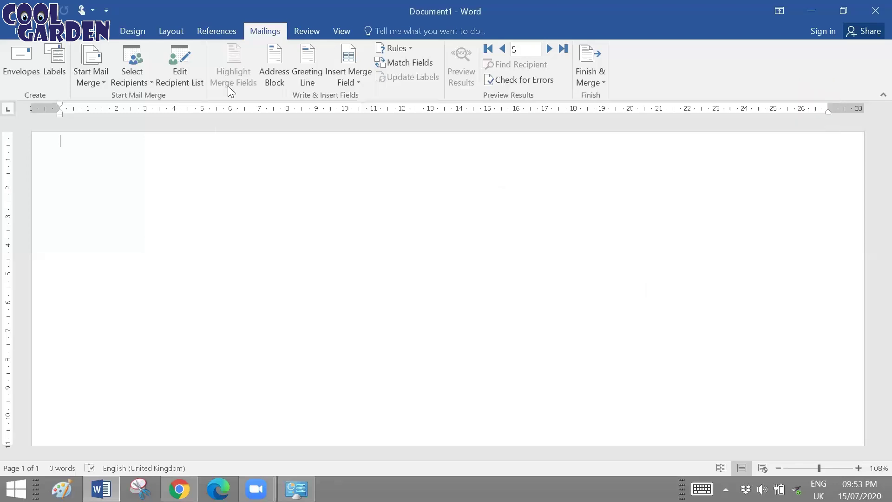
Reopen the recipient list, enlarge it to show all ten rows, and close it unchanged
left_click(176, 70)
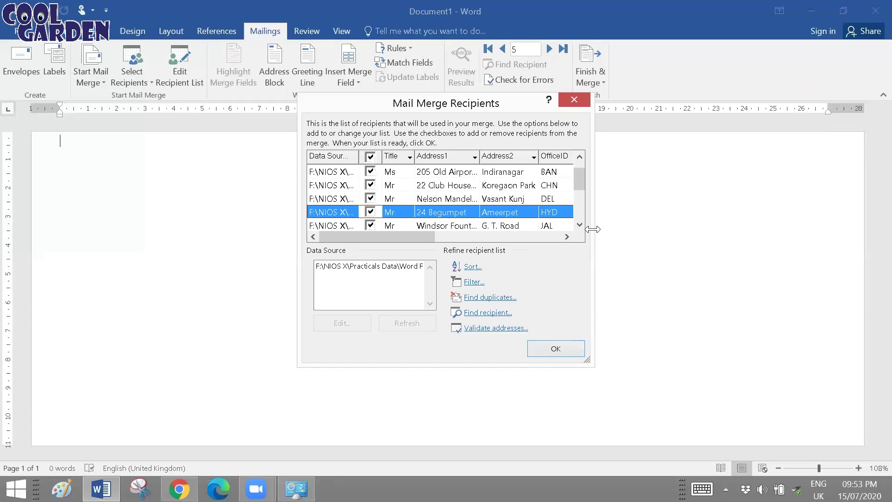
left_click_drag(593, 229, 846, 229)
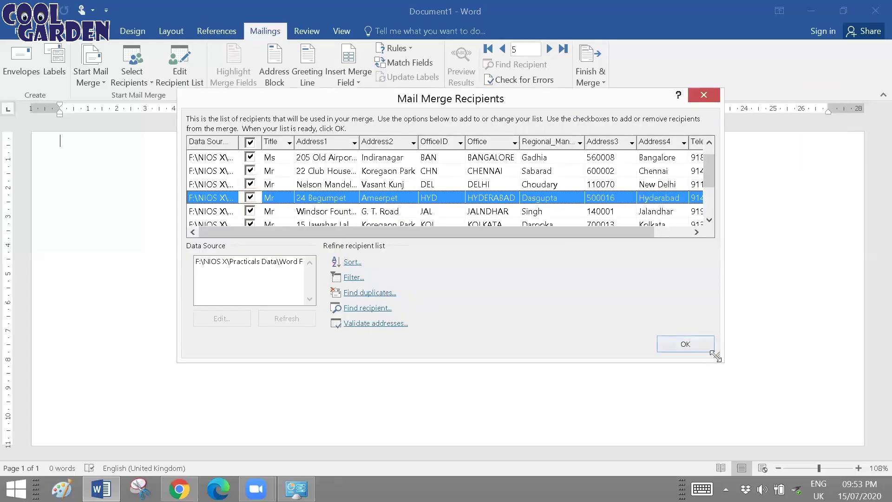
left_click_drag(716, 356, 843, 442)
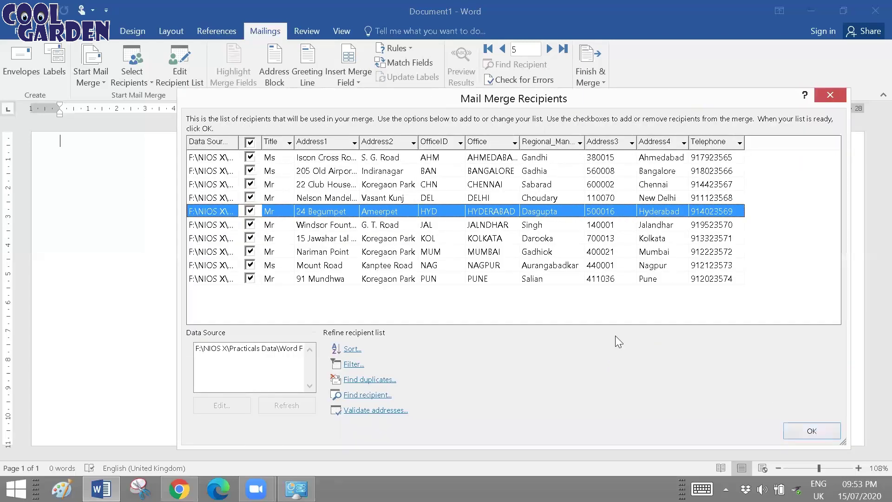
left_click(830, 96)
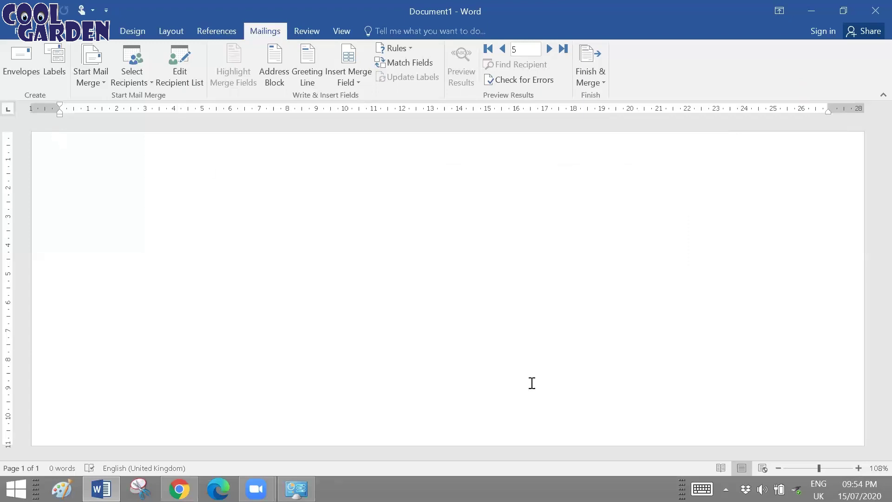
Type 'To,' in the delivery address area, then add the Title and Regional_Manager fields
left_click(446, 357)
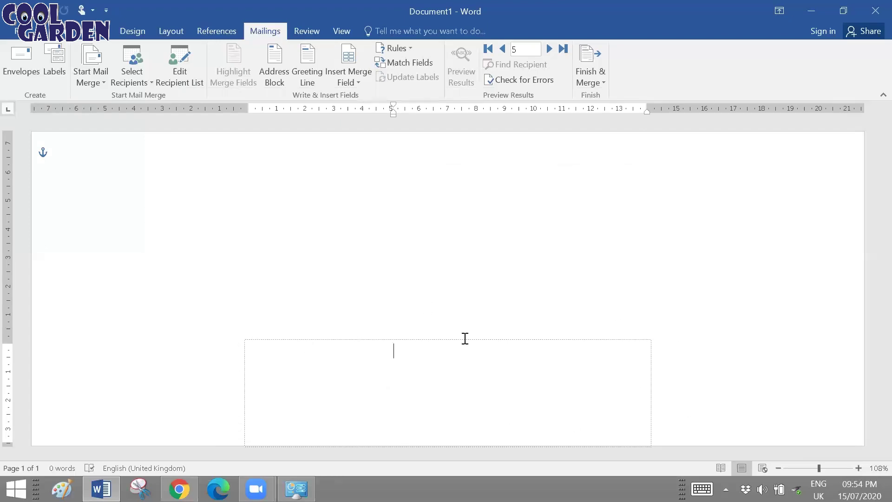
type("To,")
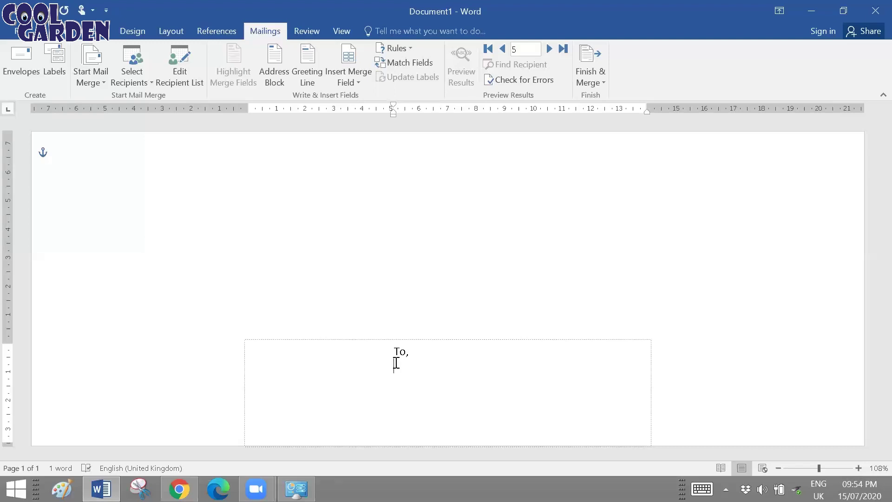
left_click(359, 84)
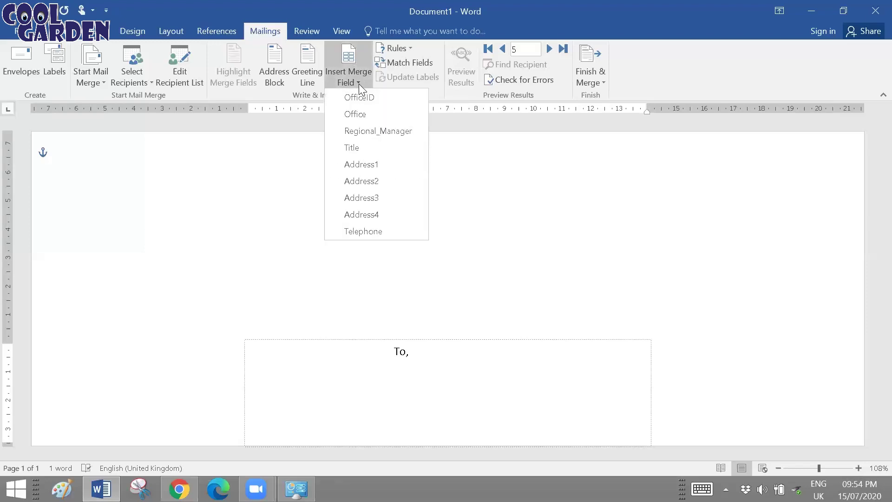
left_click(377, 149)
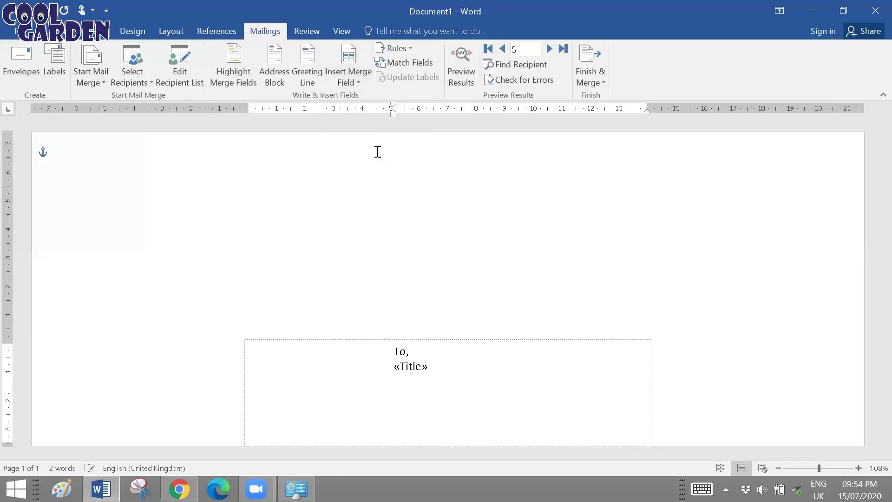
left_click(351, 80)
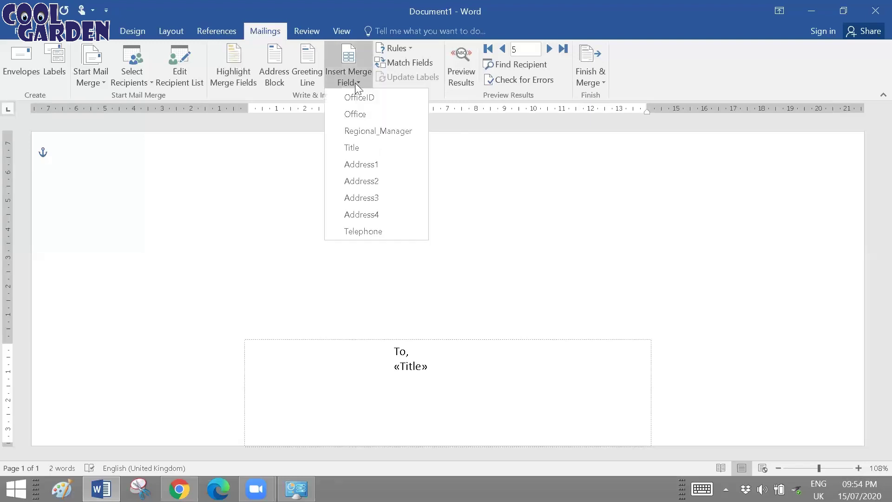
left_click(385, 131)
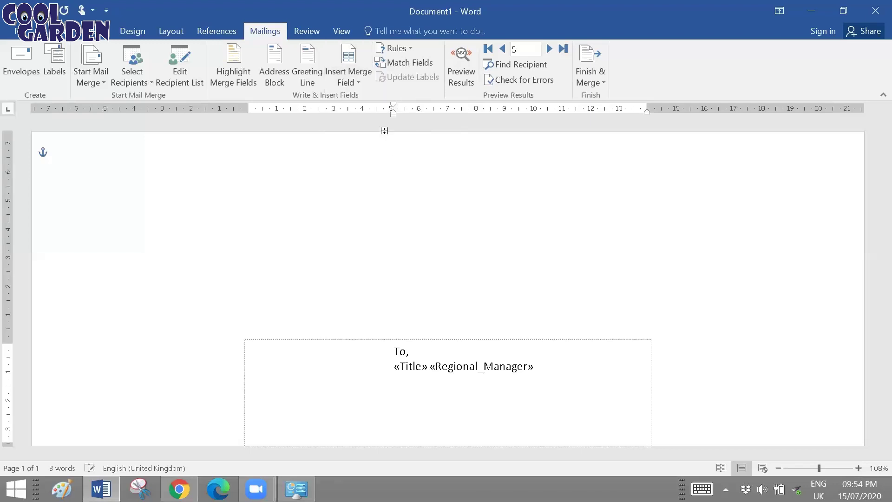
Add the Address1, Address2, Address3 and Address4 merge fields, each on its own line
left_click(350, 83)
left_click(357, 164)
left_click(355, 82)
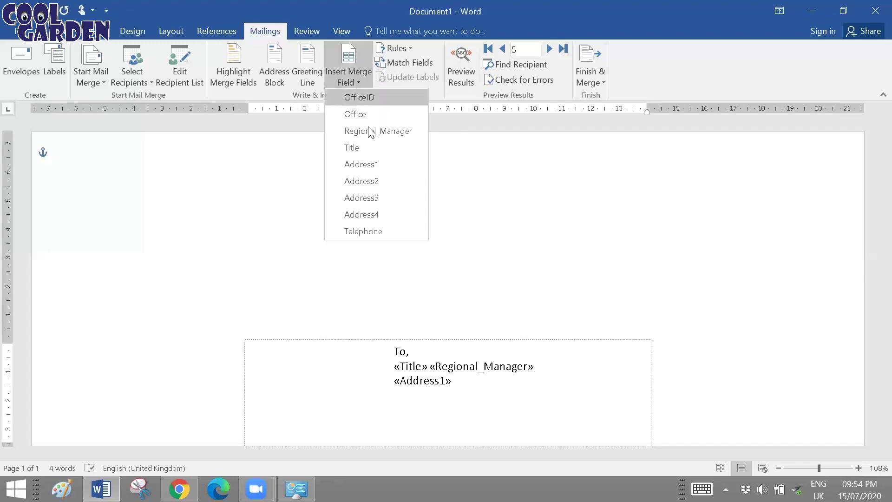
left_click(382, 186)
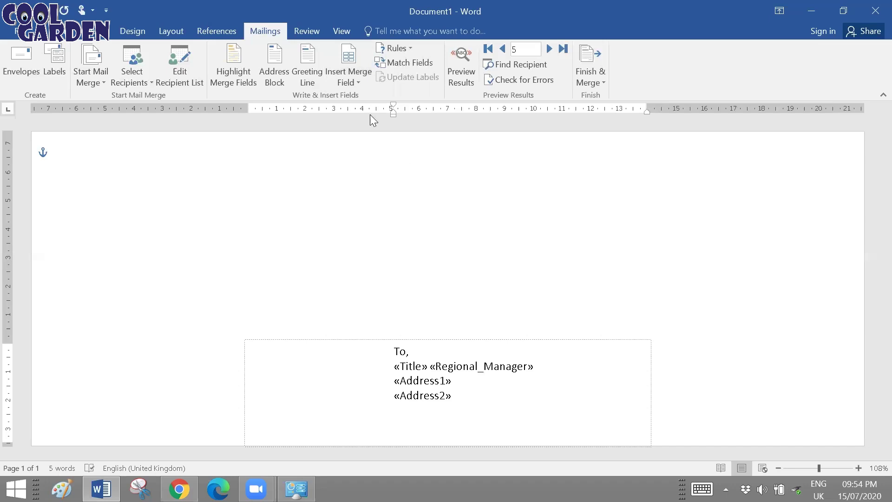
left_click(358, 81)
left_click(375, 194)
left_click(353, 82)
left_click(373, 214)
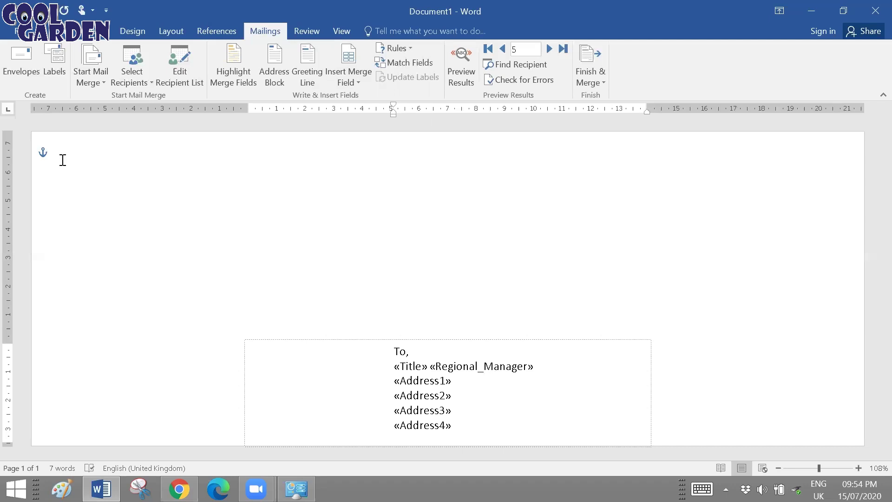
Type 'From' at the envelope's top-left, with the sender's full name on the next line
left_click(63, 164)
type("From")
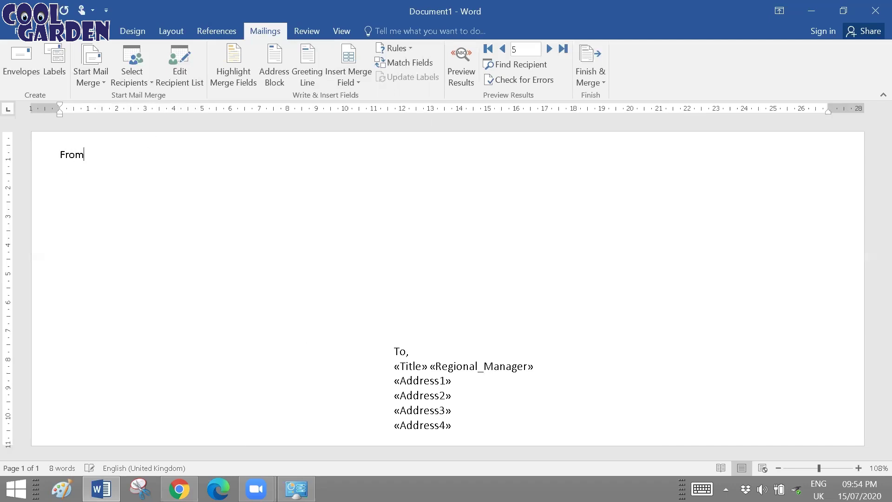
key("Return")
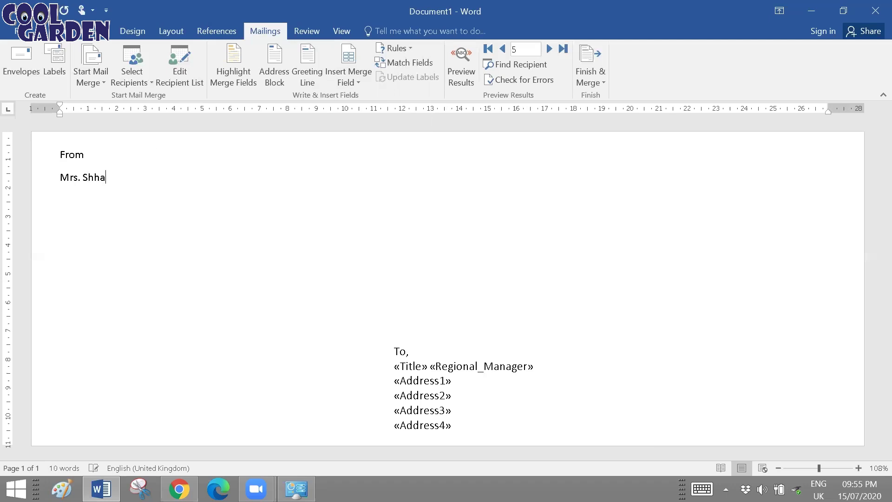
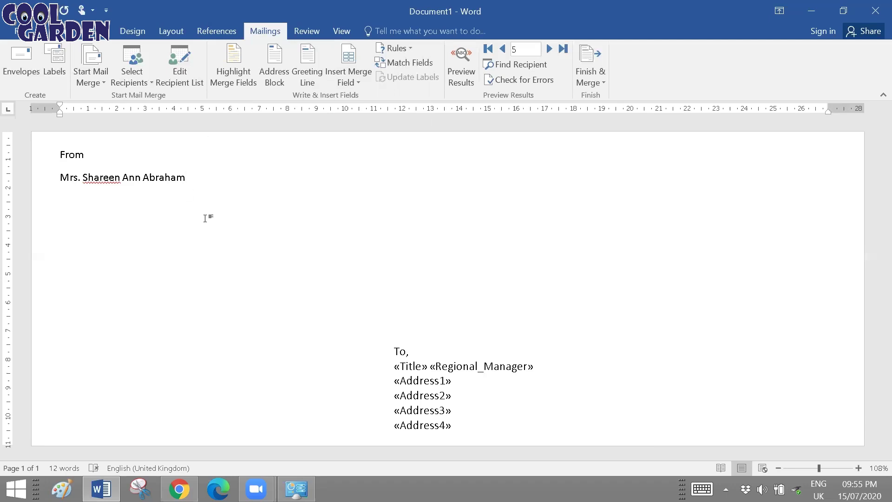
Preview the merged results and step forward through the records to recipient 10
left_click(467, 53)
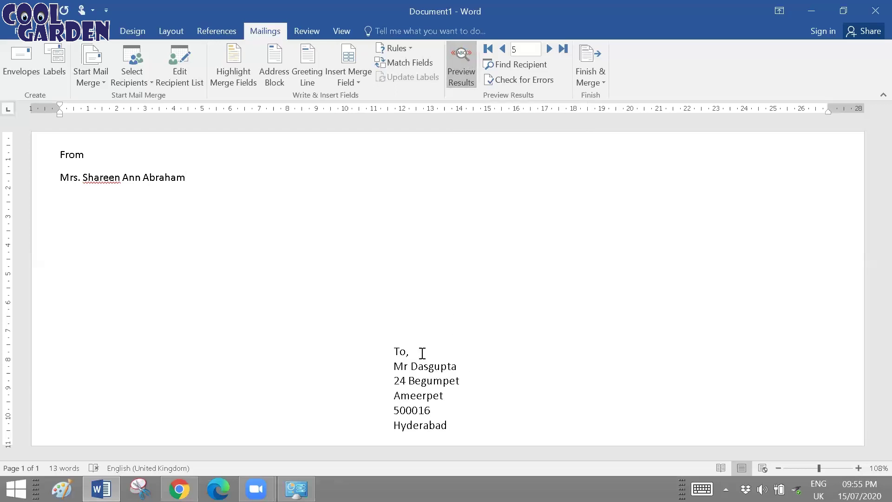
left_click(550, 48)
left_click(549, 48)
left_click(550, 48)
left_click(549, 48)
left_click(550, 48)
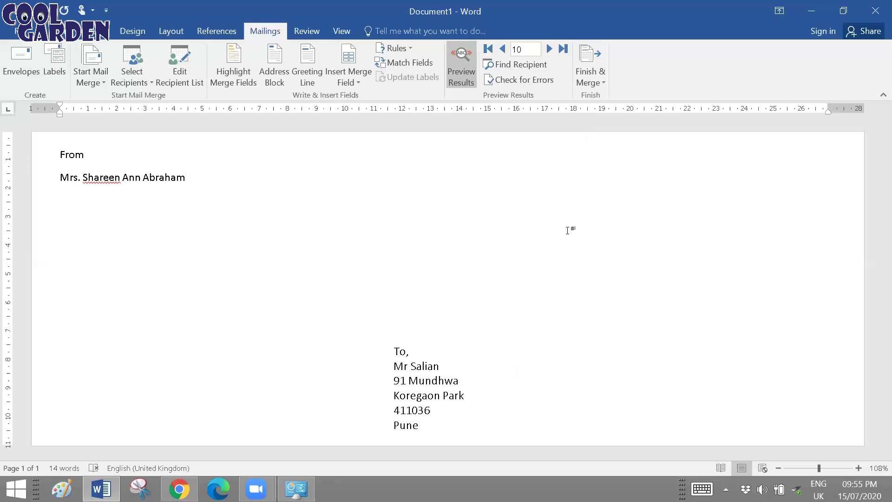
left_click(603, 86)
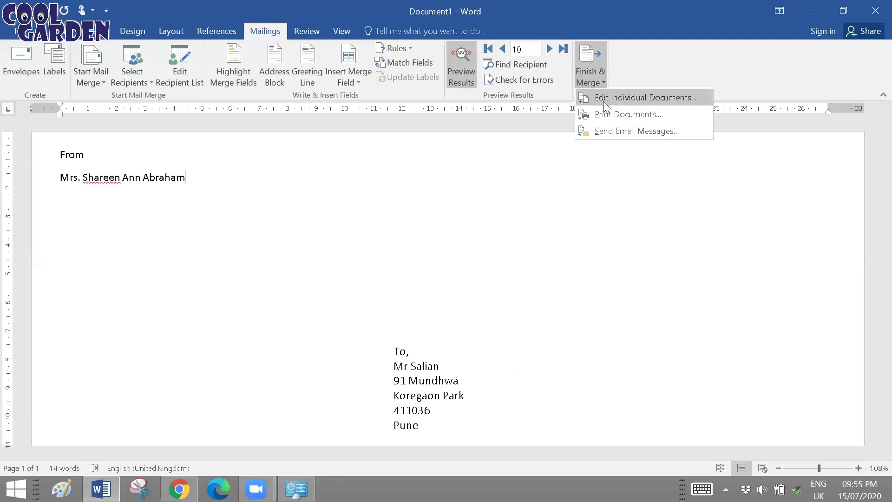
Merge every record into a new Envelopes1 document using Edit Individual Documents with All selected
left_click(604, 99)
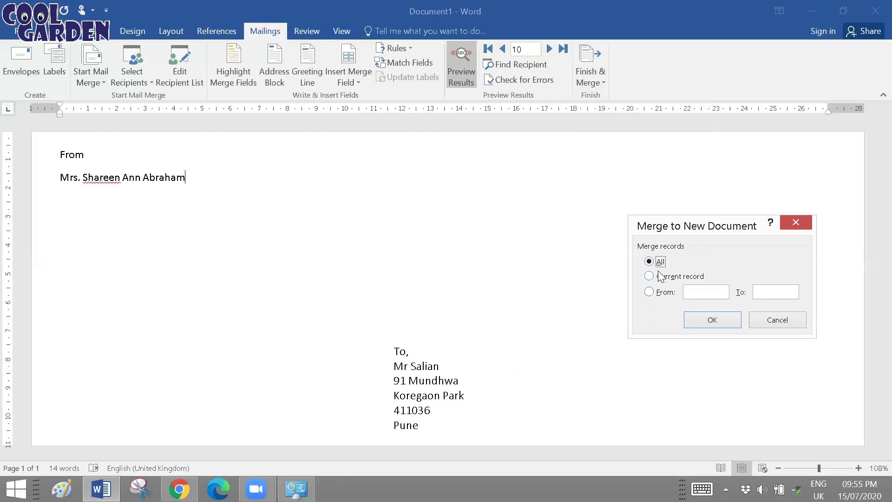
left_click(651, 293)
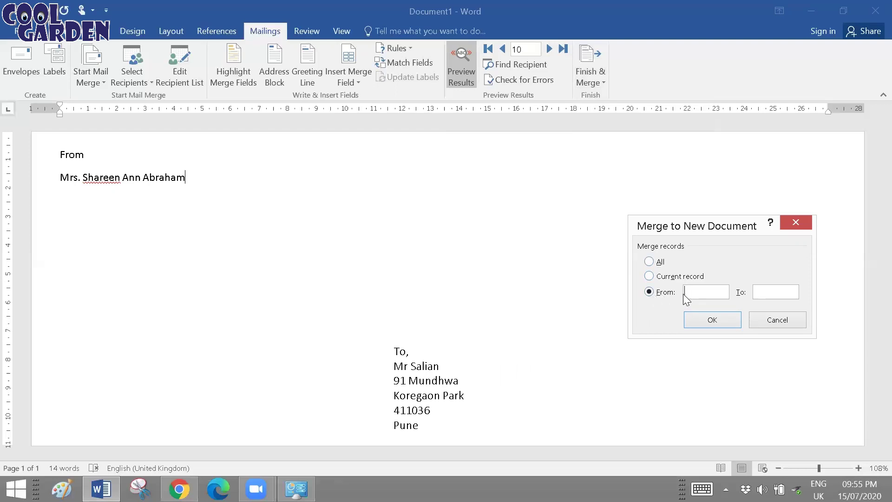
left_click(649, 277)
left_click(647, 262)
left_click(707, 321)
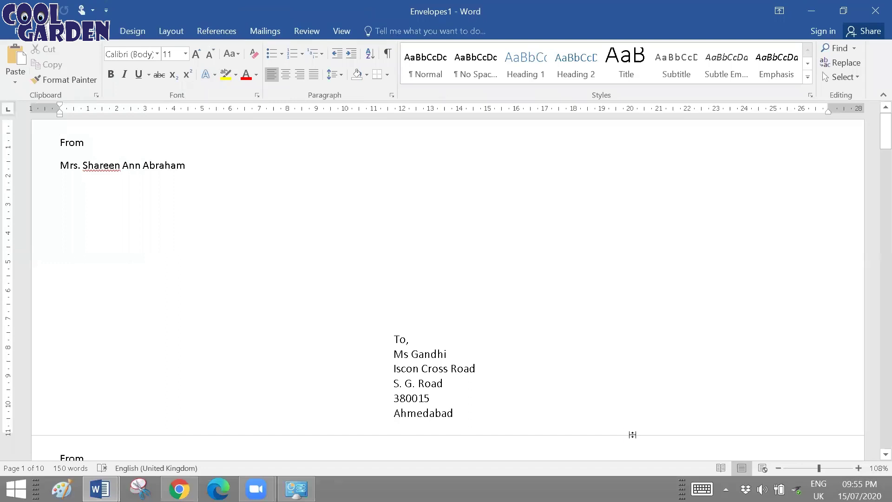
Show the white space between pages, scroll through all ten Envelopes1 envelopes, then leave blank Document2 showing
double_click(632, 433)
scroll(638, 392, "down", 3)
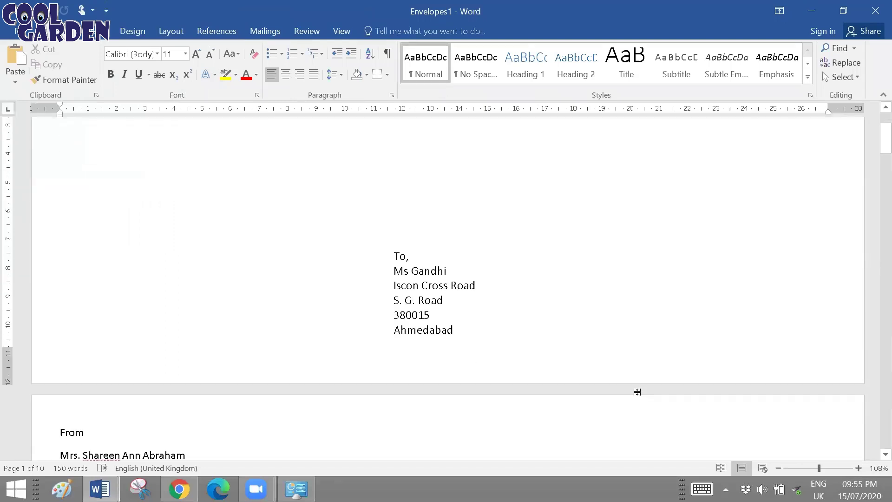
scroll(638, 392, "down", 20)
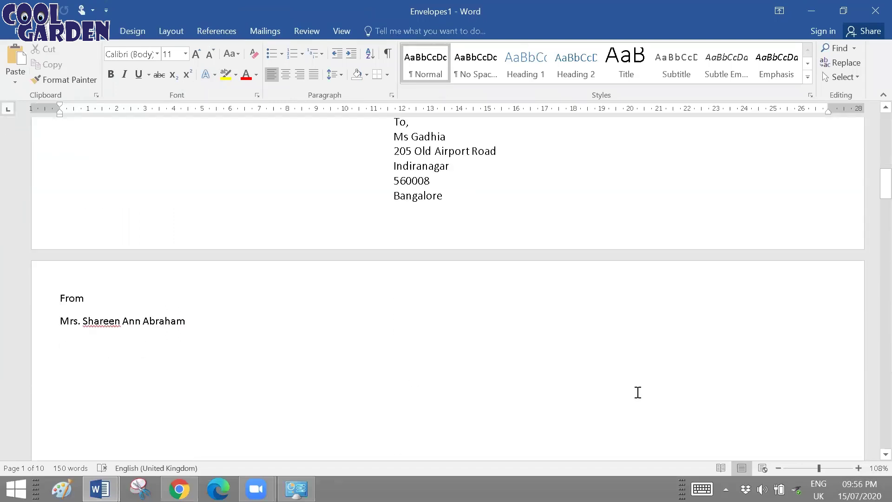
scroll(638, 393, "down", 20)
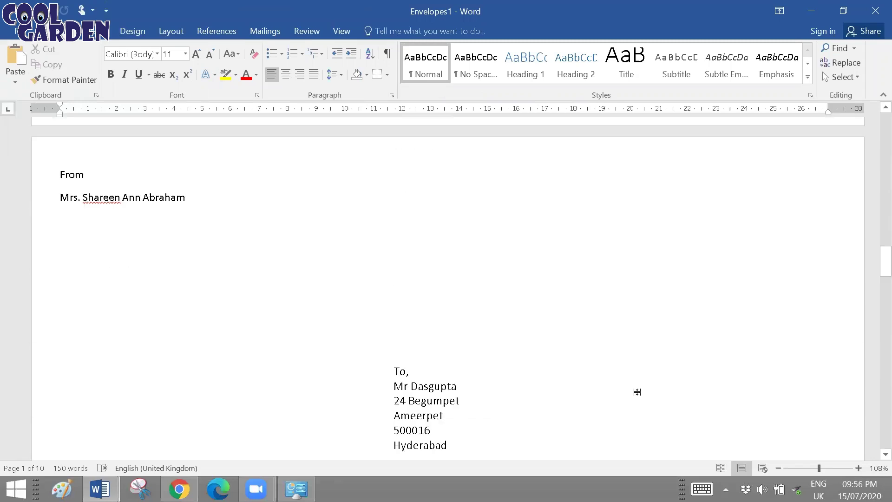
scroll(638, 392, "down", 20)
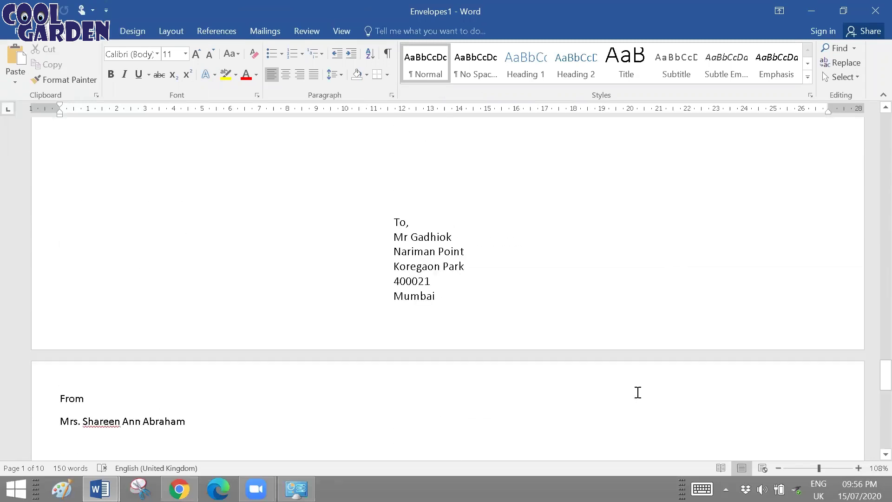
scroll(637, 392, "down", 6)
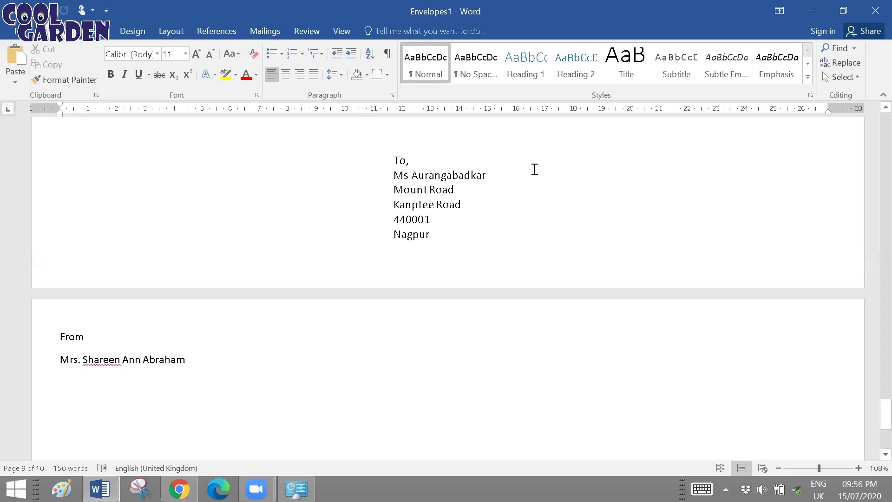
scroll(674, 361, "down", 3)
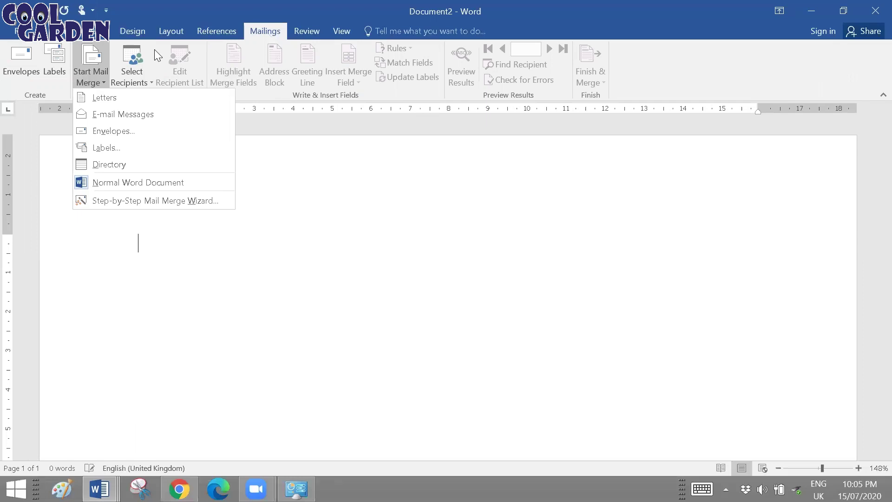
left_click(375, 201)
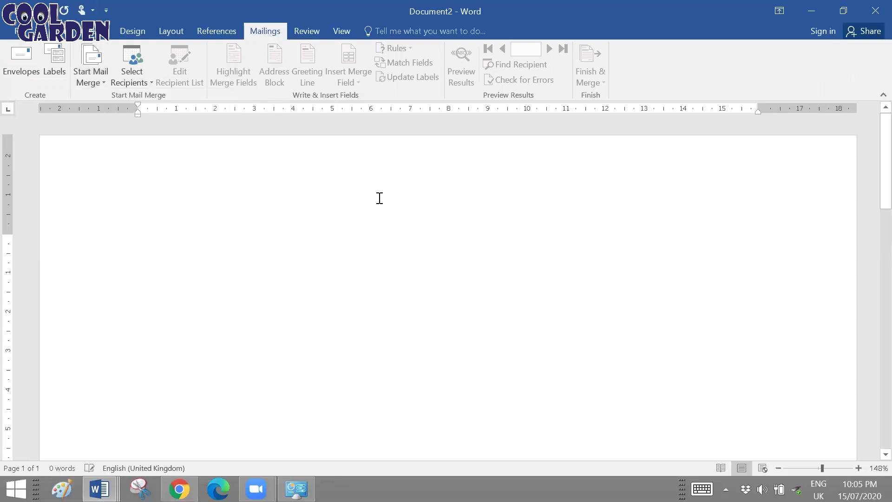